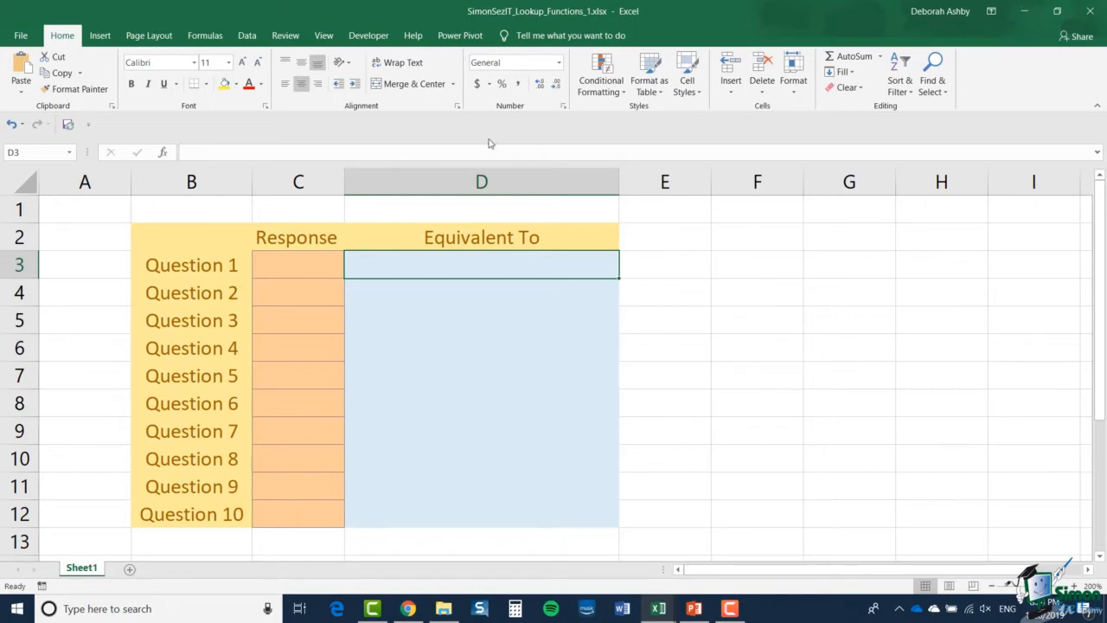
# - Insert the CHOOSE function in D3 with the Question 1 response in C3 as its Index_num
pyautogui.click(207, 36)
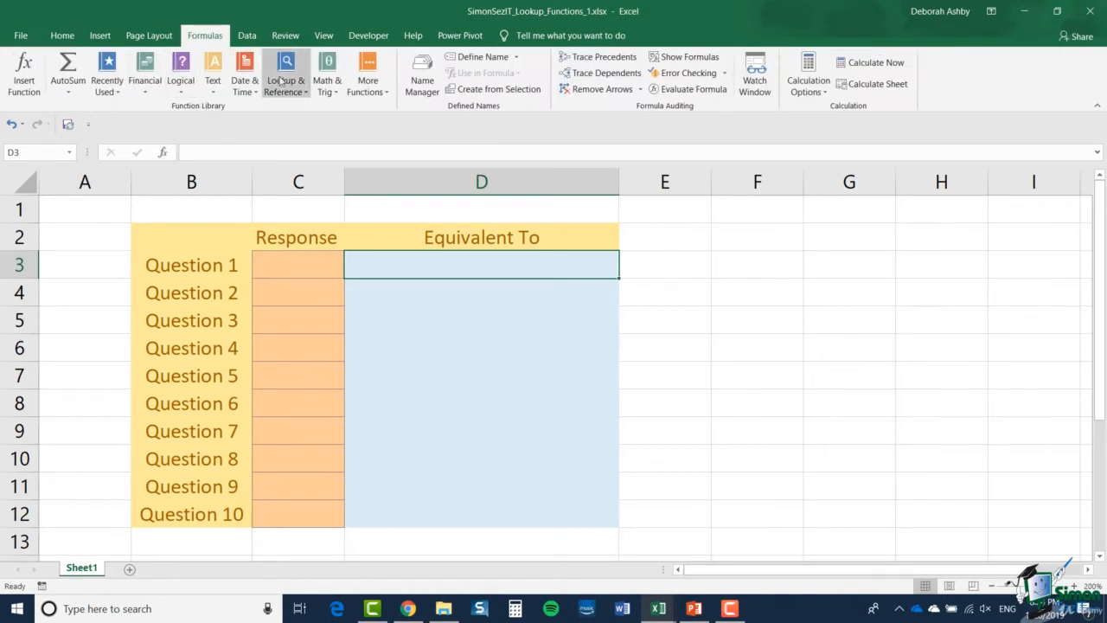
pyautogui.click(303, 92)
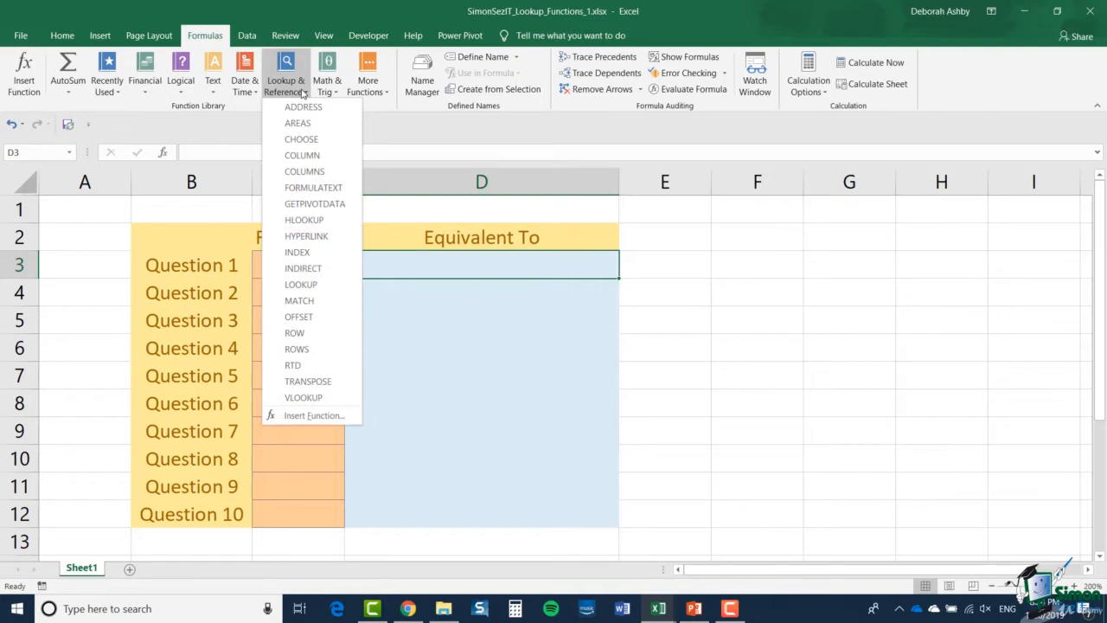
pyautogui.click(337, 142)
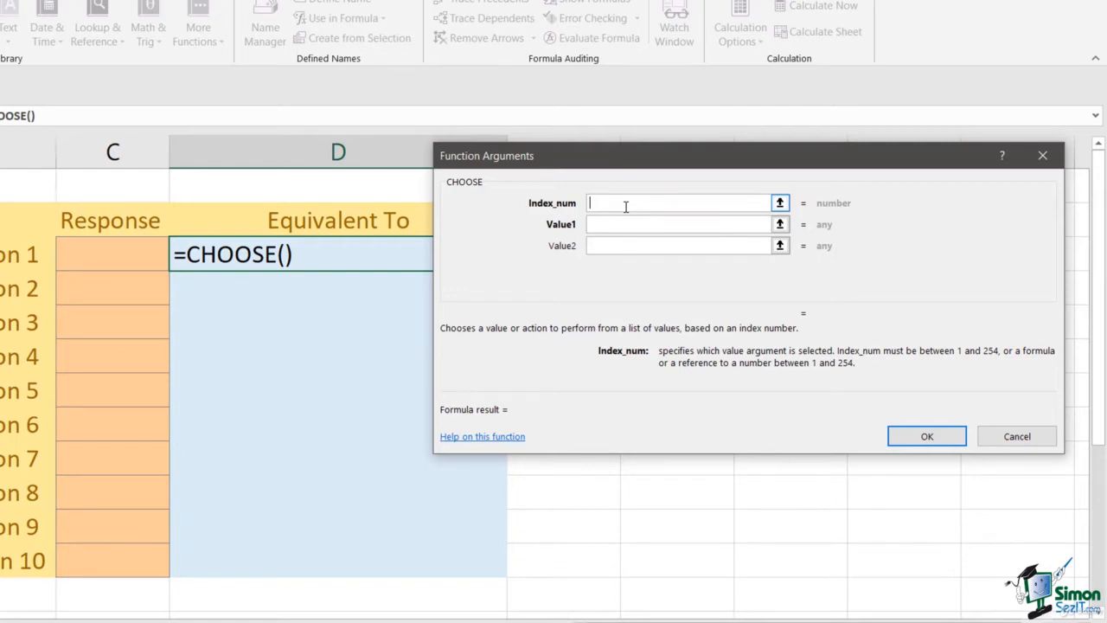
pyautogui.click(118, 252)
pyautogui.press('Tab')
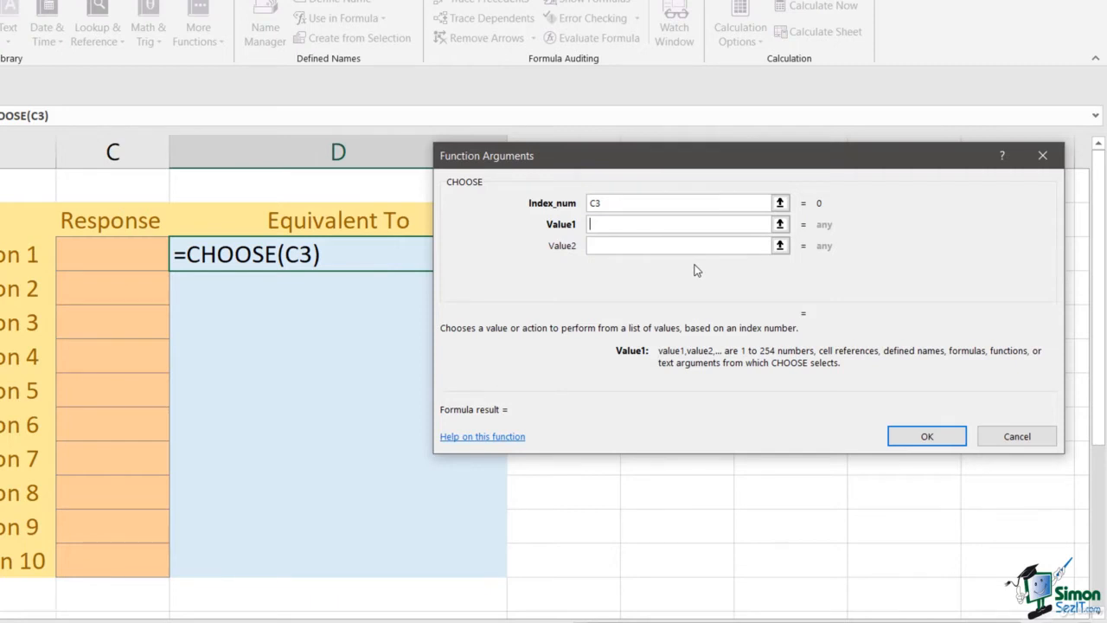
# - Set the CHOOSE values 1 to 5 to "Strongly Agree", "Agree", "Neither Agree or Disagree", "Disagree" and "Strongly Disagree", and apply the function
pyautogui.write('"Strongly Agree"')
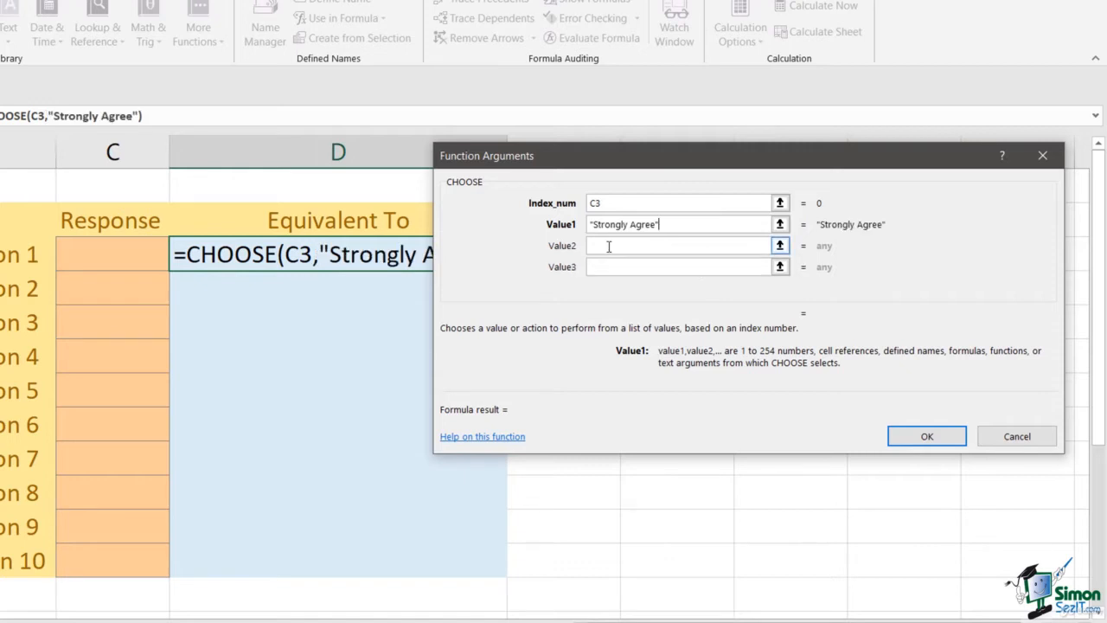
pyautogui.click(609, 246)
pyautogui.write('"Agree"')
pyautogui.click(705, 268)
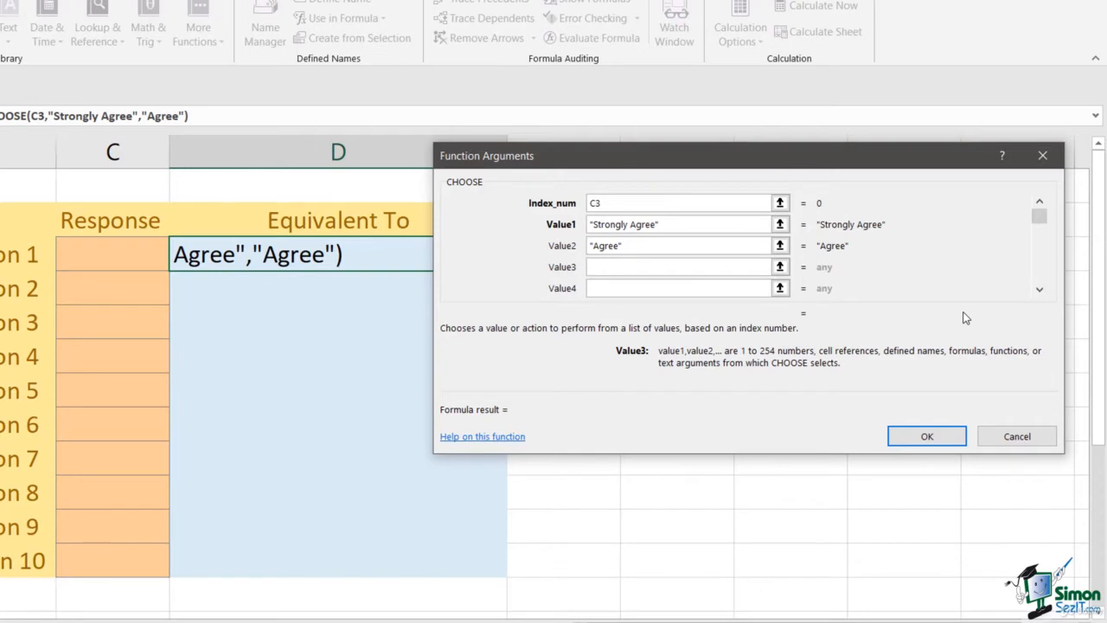
pyautogui.write('"Neither Agree or Disagree"')
pyautogui.press('Tab')
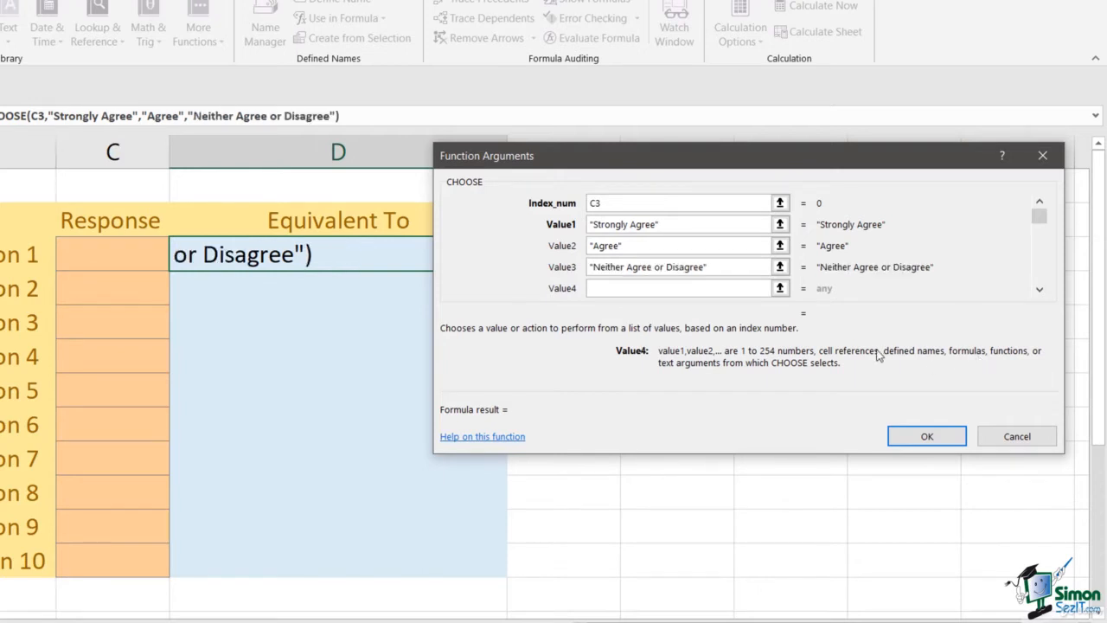
pyautogui.write('"Disagree"')
pyautogui.press('Tab')
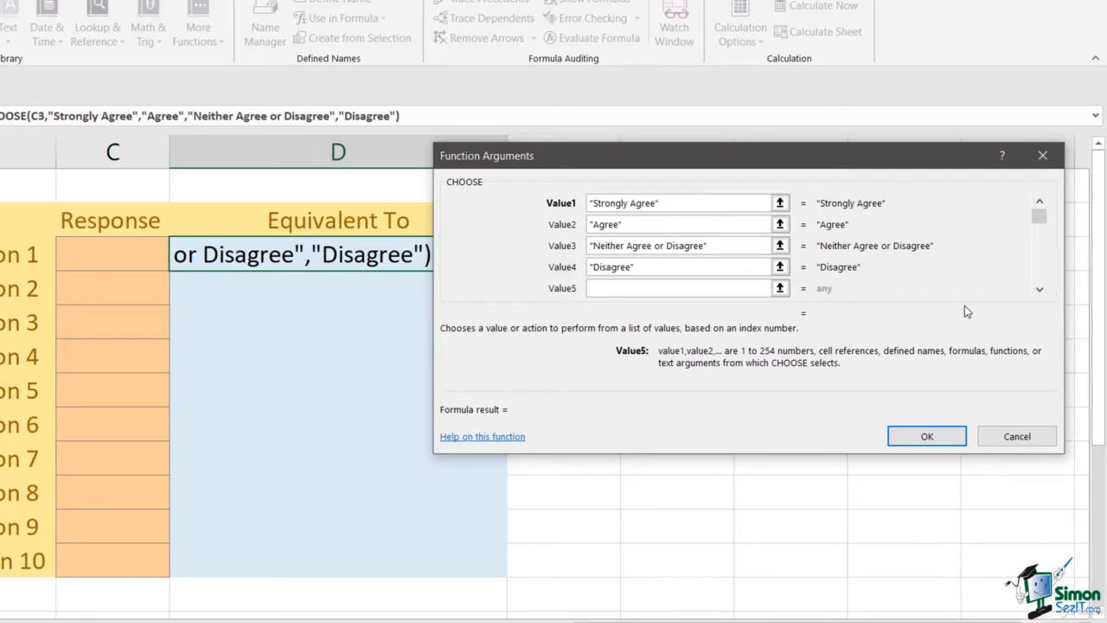
pyautogui.write('"Strongly Disagree"')
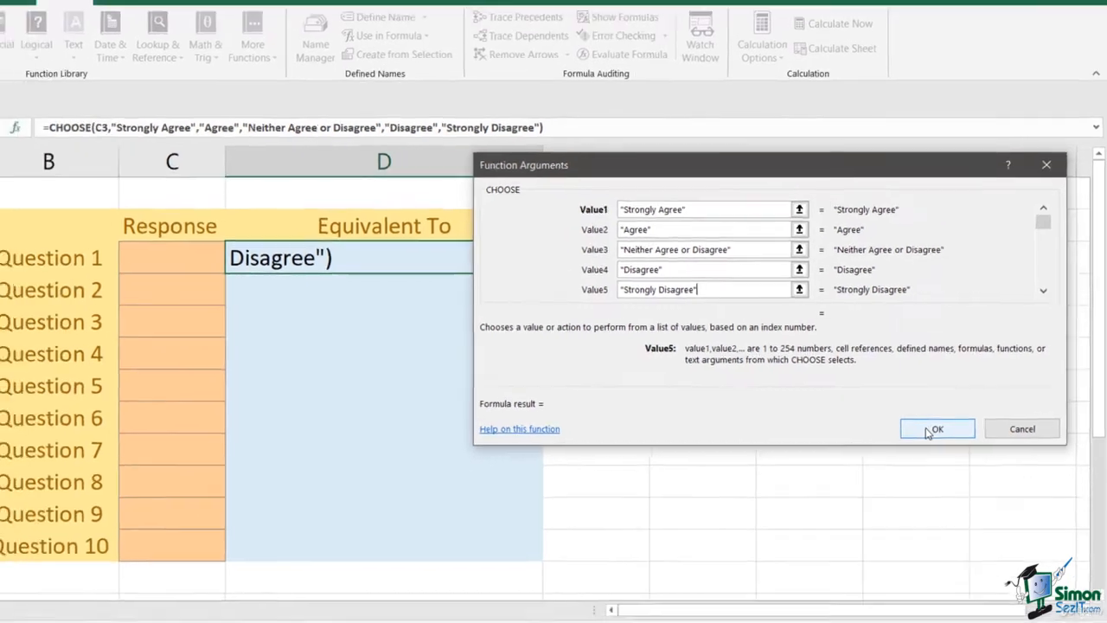
pyautogui.click(919, 438)
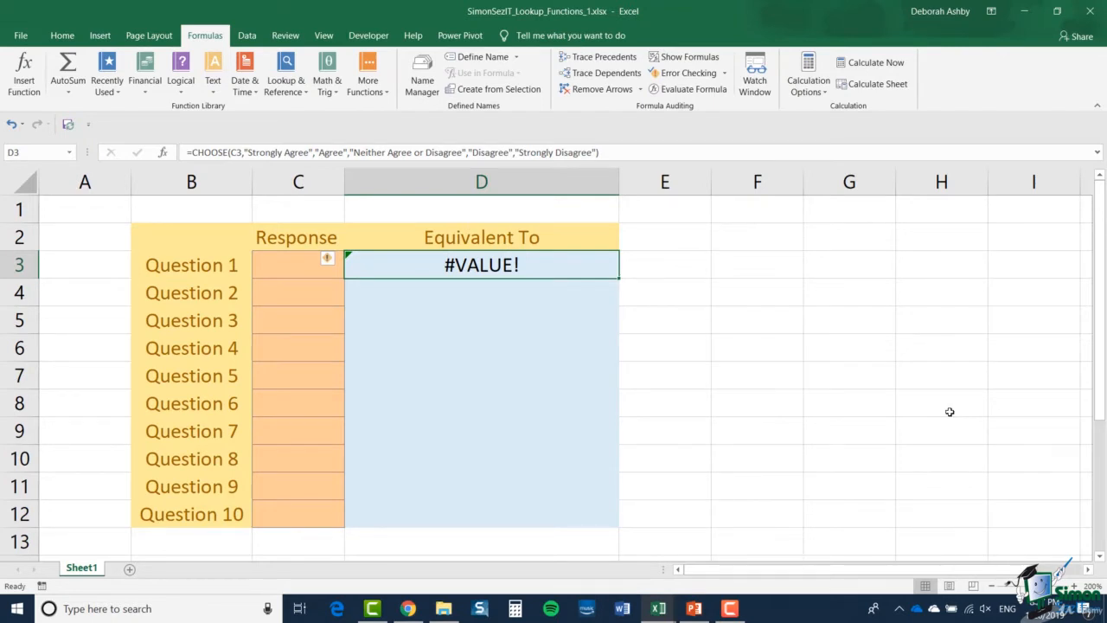
# - Test the formula by entering 2 and then 4 as the Question 1 response in C3
pyautogui.click(299, 269)
pyautogui.write('2')
pyautogui.press('Return')
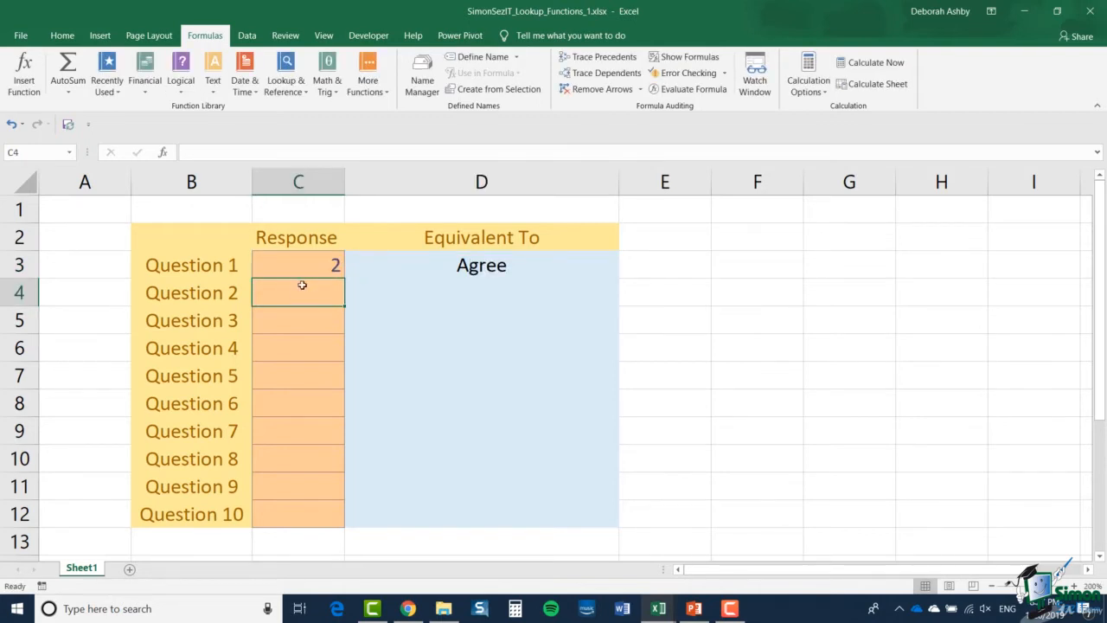
pyautogui.click(309, 271)
pyautogui.write('4')
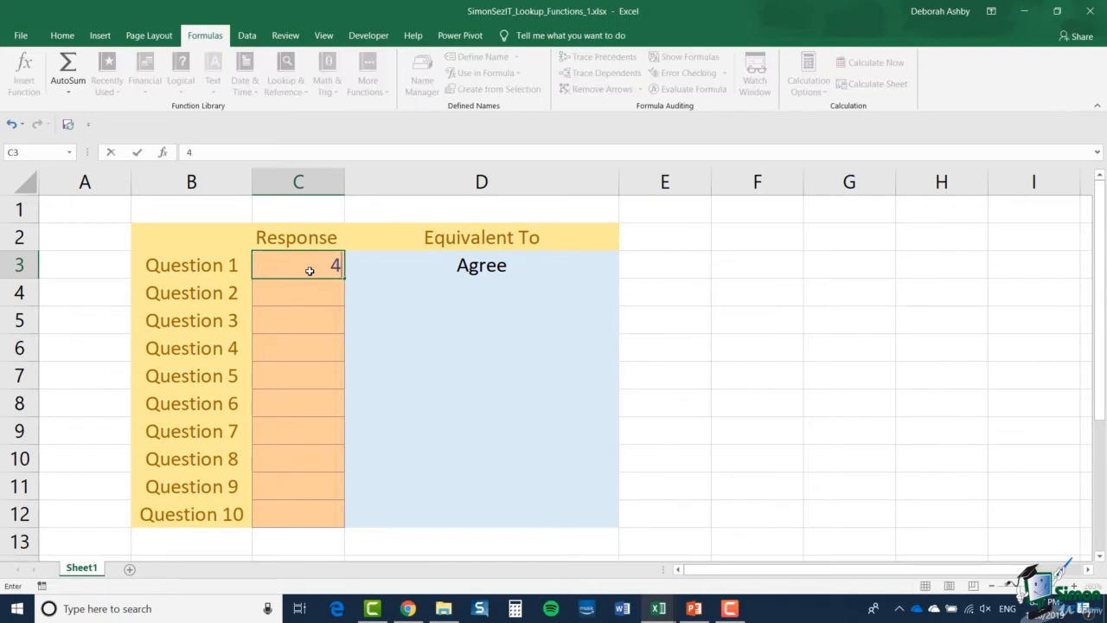
pyautogui.press('Return')
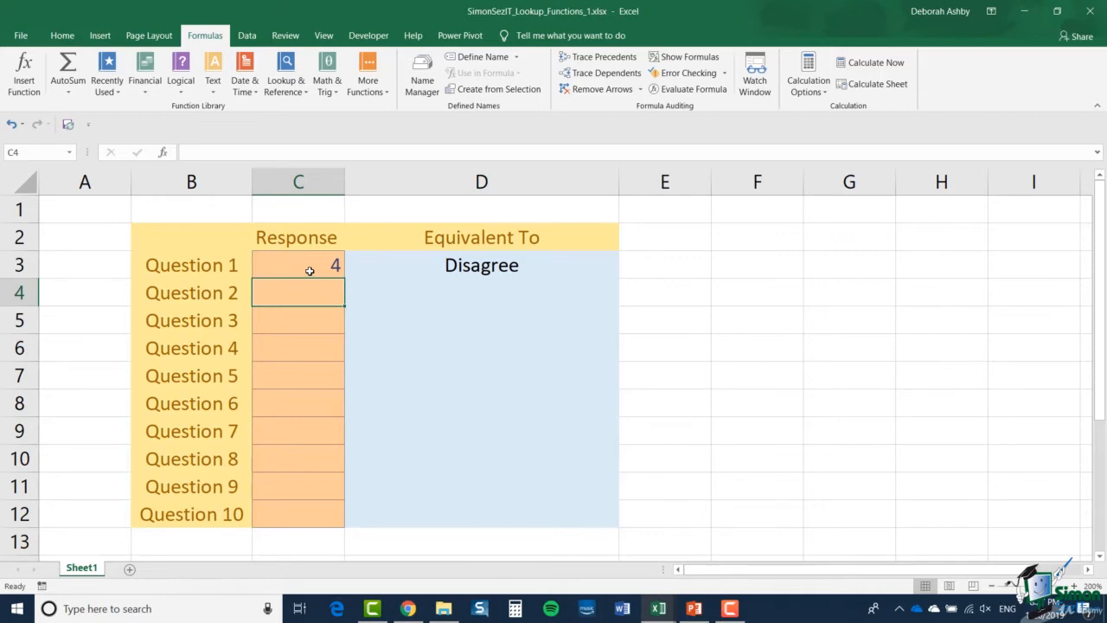
# - Test decimal responses for Question 1 by entering 3.6 and then 0.8 in C3
pyautogui.click(312, 266)
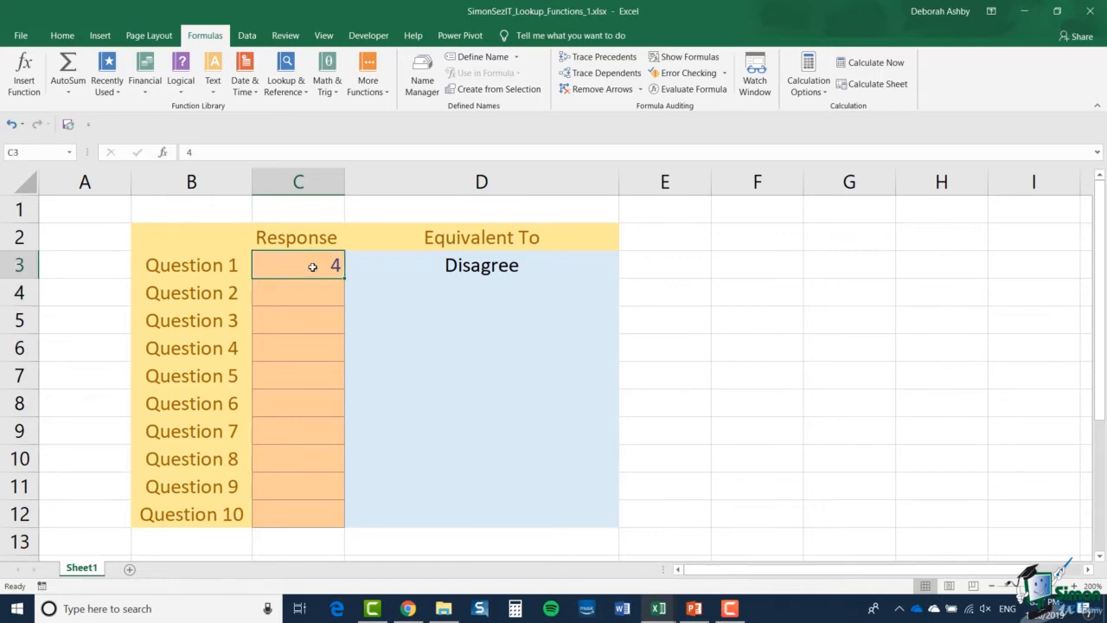
pyautogui.write('3.6')
pyautogui.press('Return')
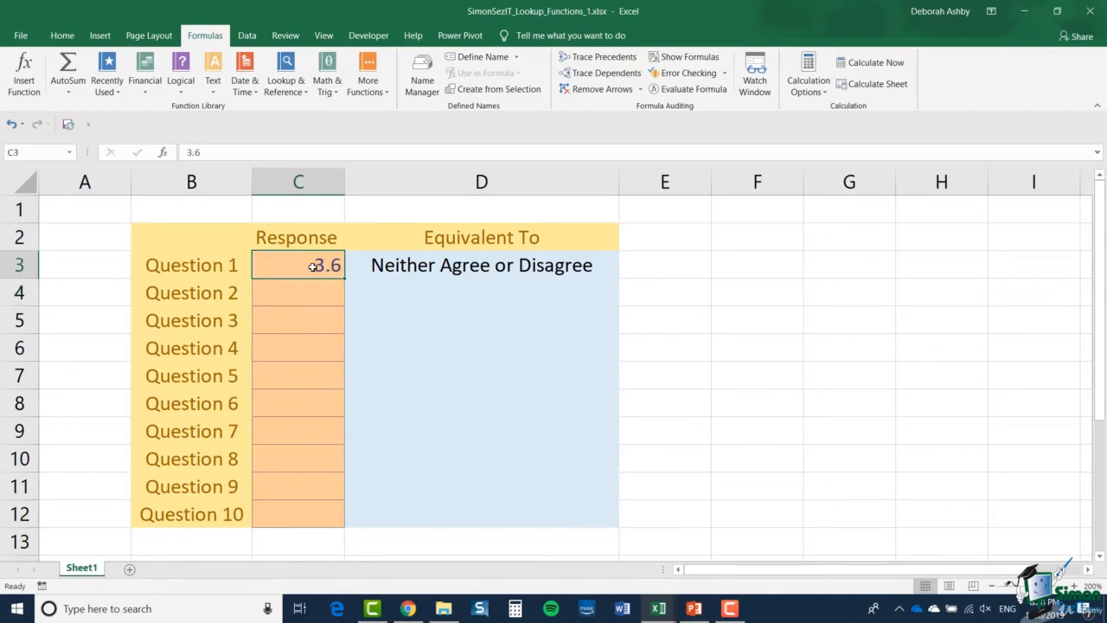
pyautogui.write('0.8')
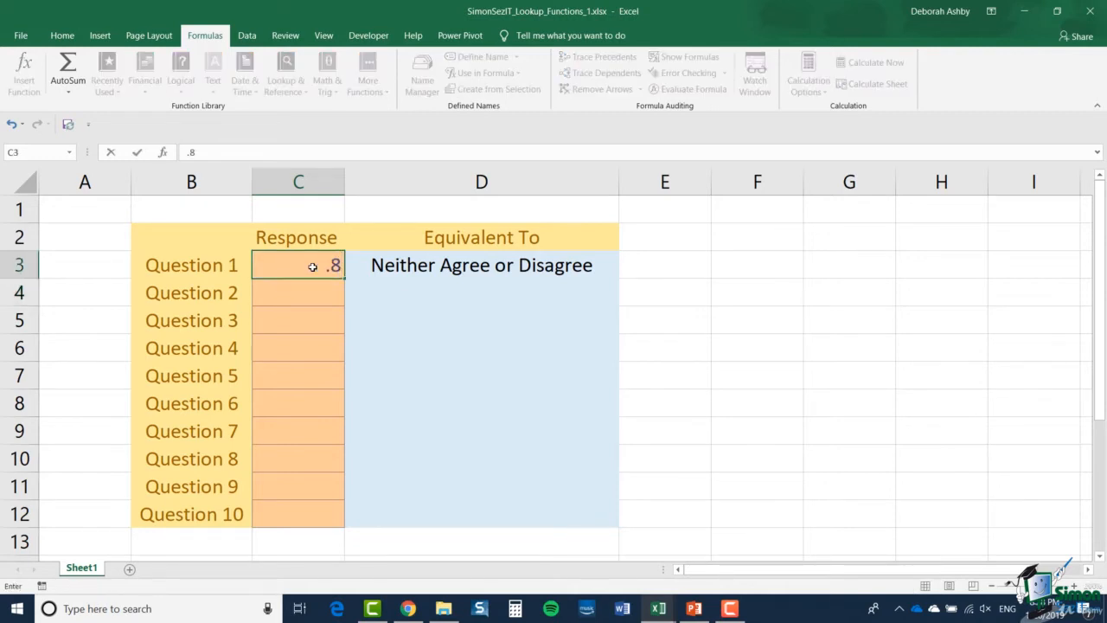
pyautogui.press('Return')
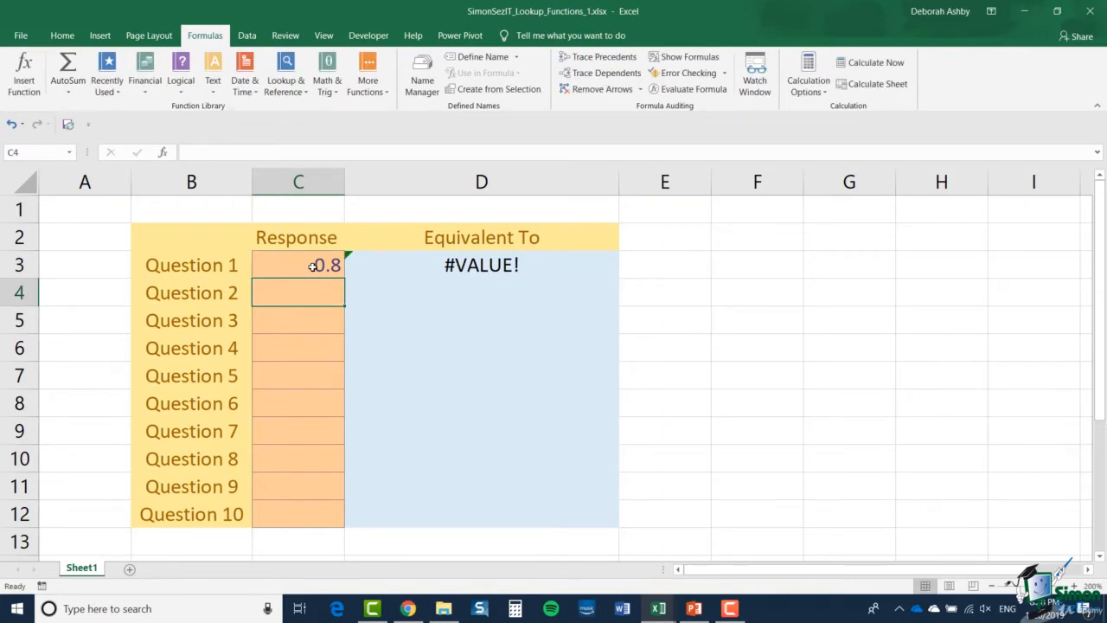
# - Enter the out-of-range response 6 for Question 1 in C3
pyautogui.click(313, 267)
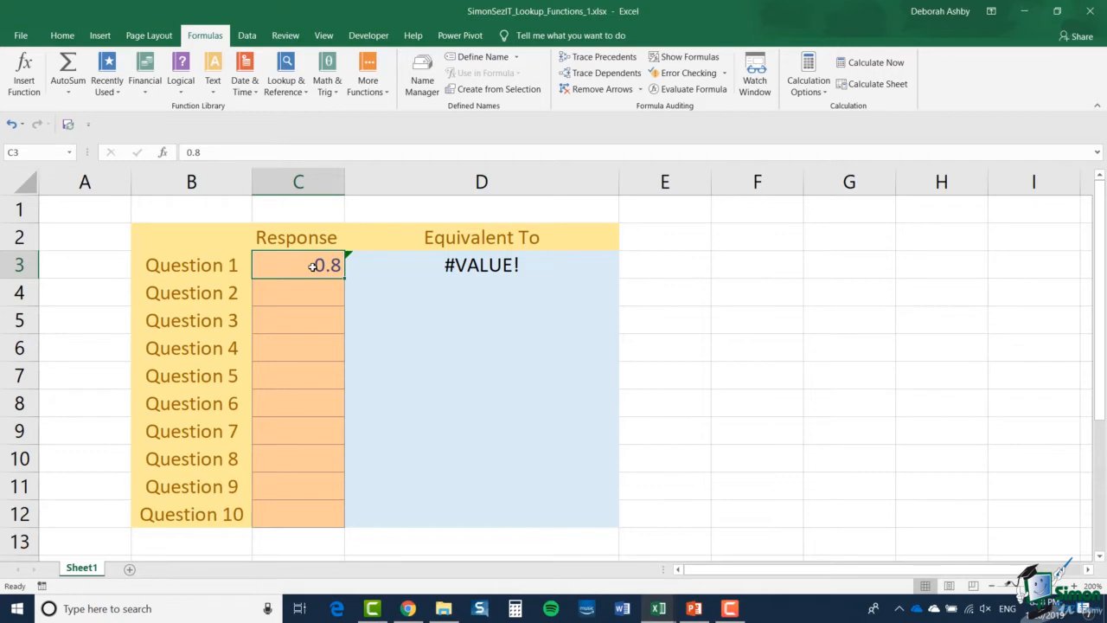
pyautogui.write('6')
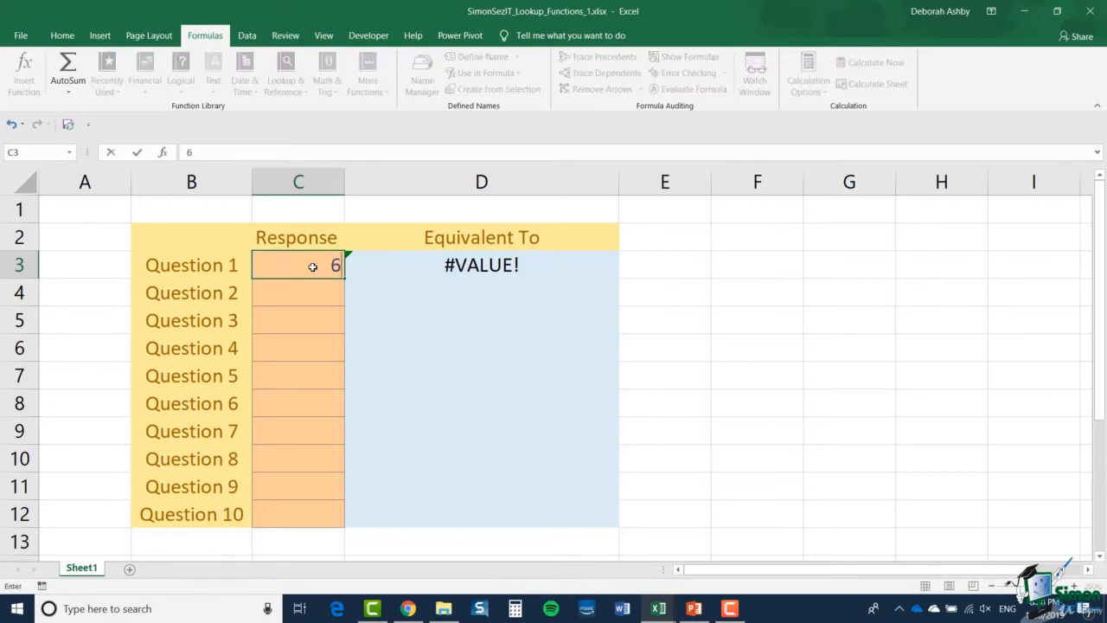
pyautogui.press('Return')
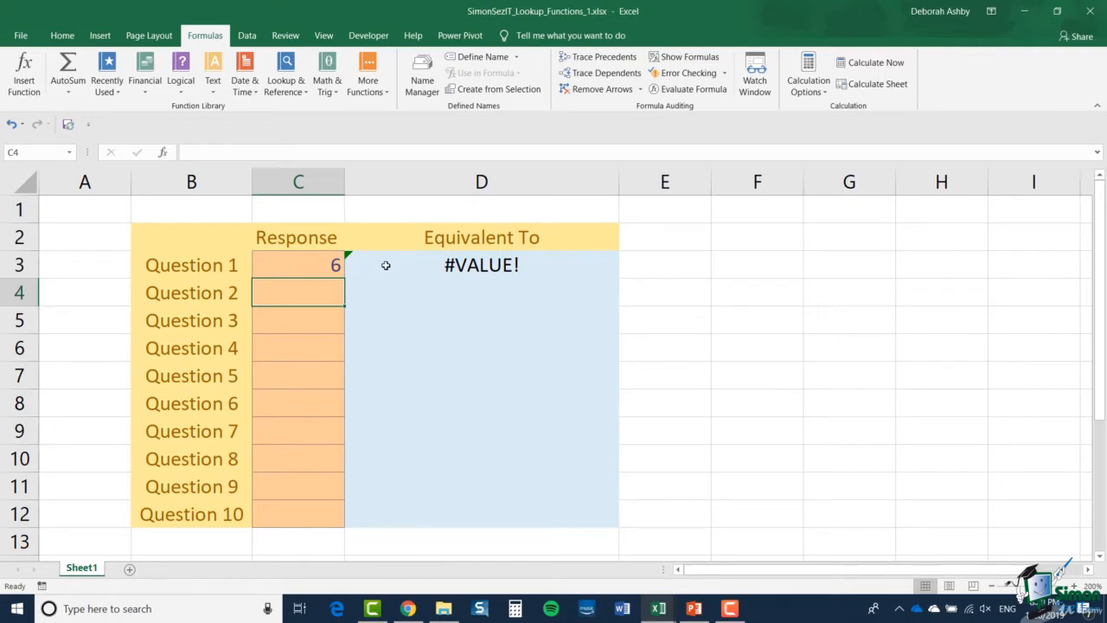
# - Wrap the CHOOSE formula in D3 in IFERROR with " " as the error value, and fill it down through D12
pyautogui.click(430, 265)
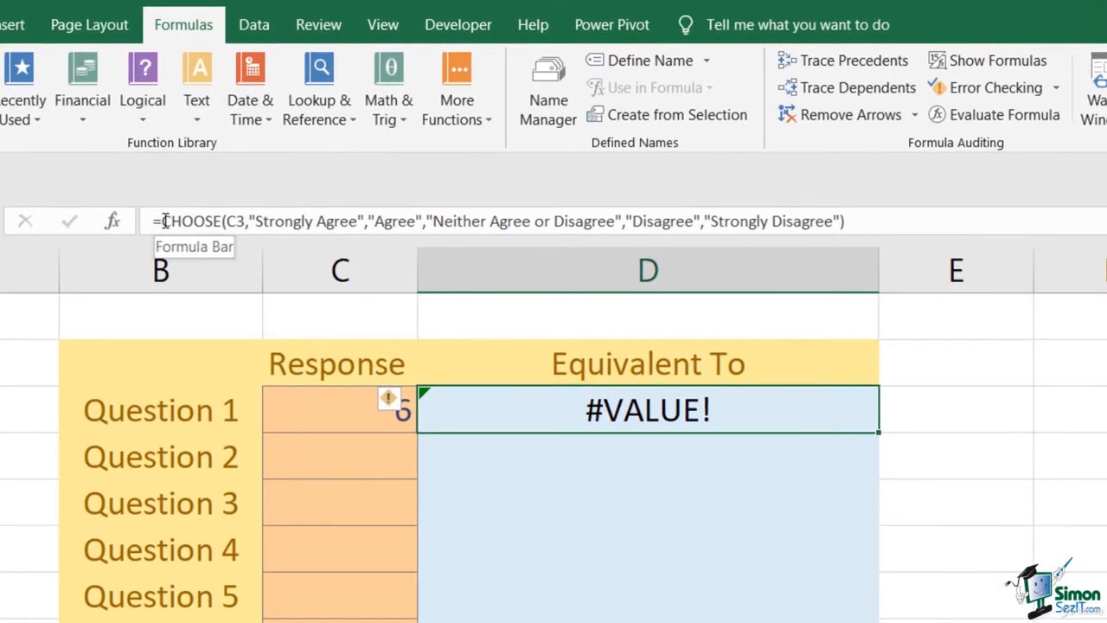
pyautogui.click(163, 221)
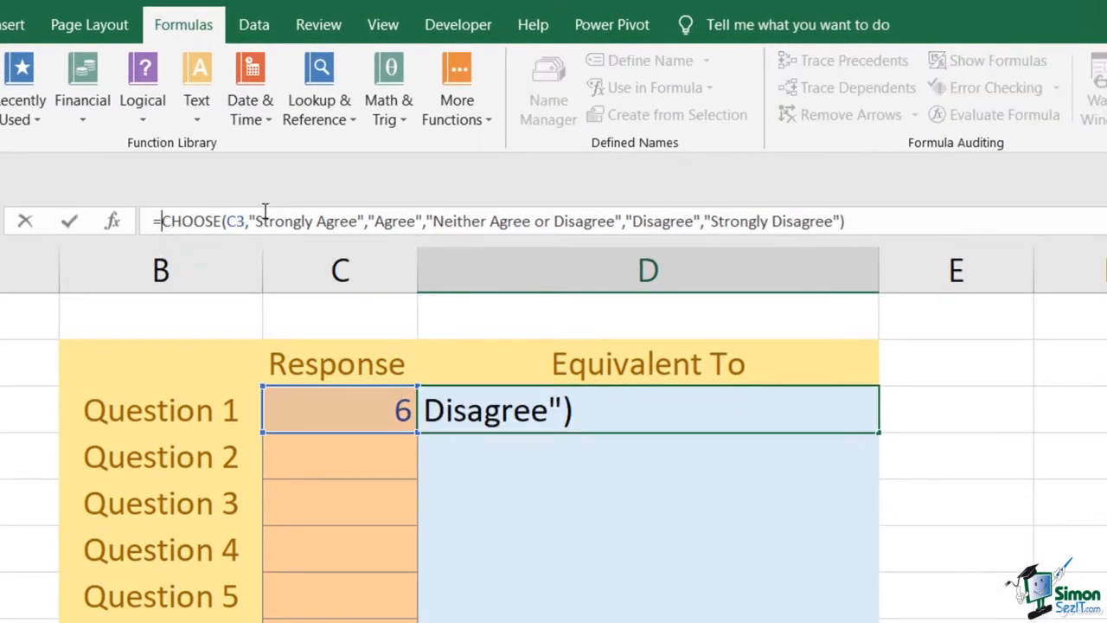
pyautogui.write('IFER')
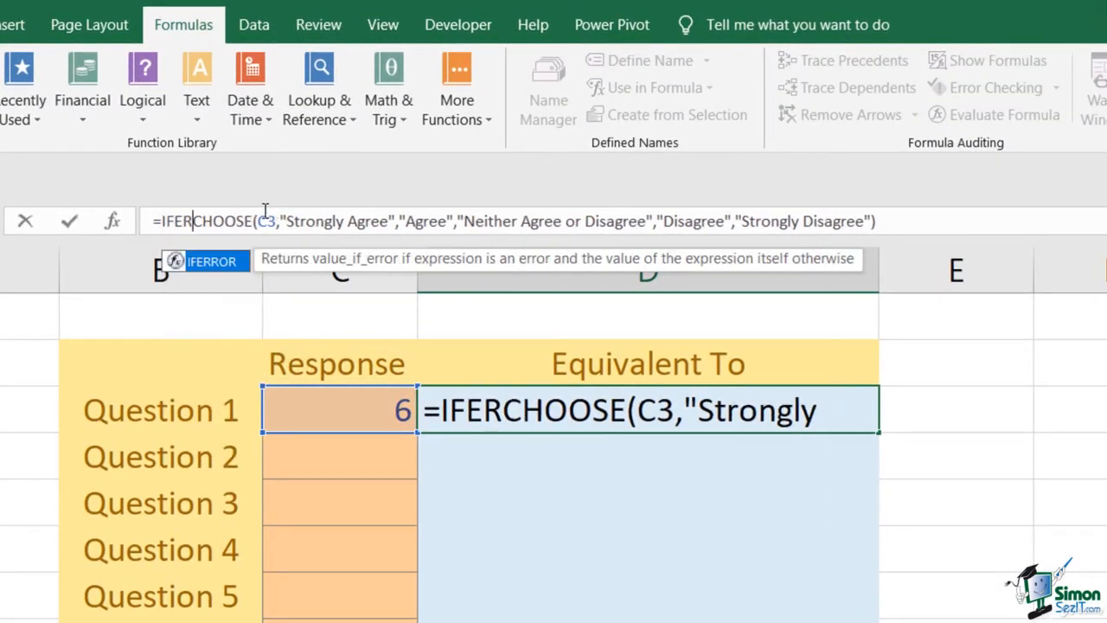
pyautogui.write('ROR(')
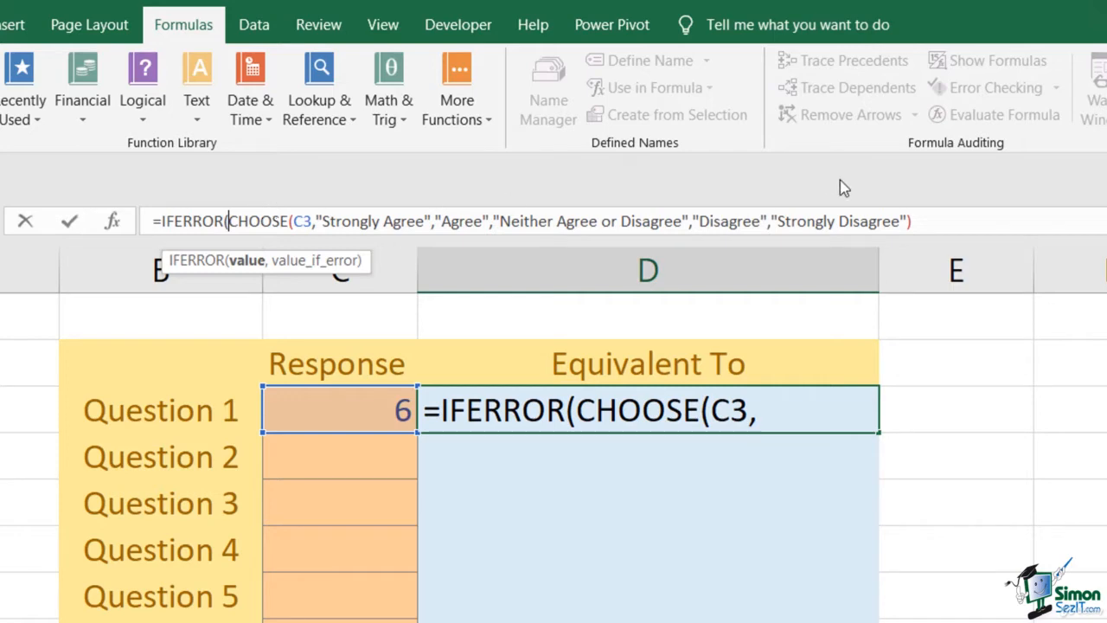
pyautogui.click(982, 221)
pyautogui.write(',"')
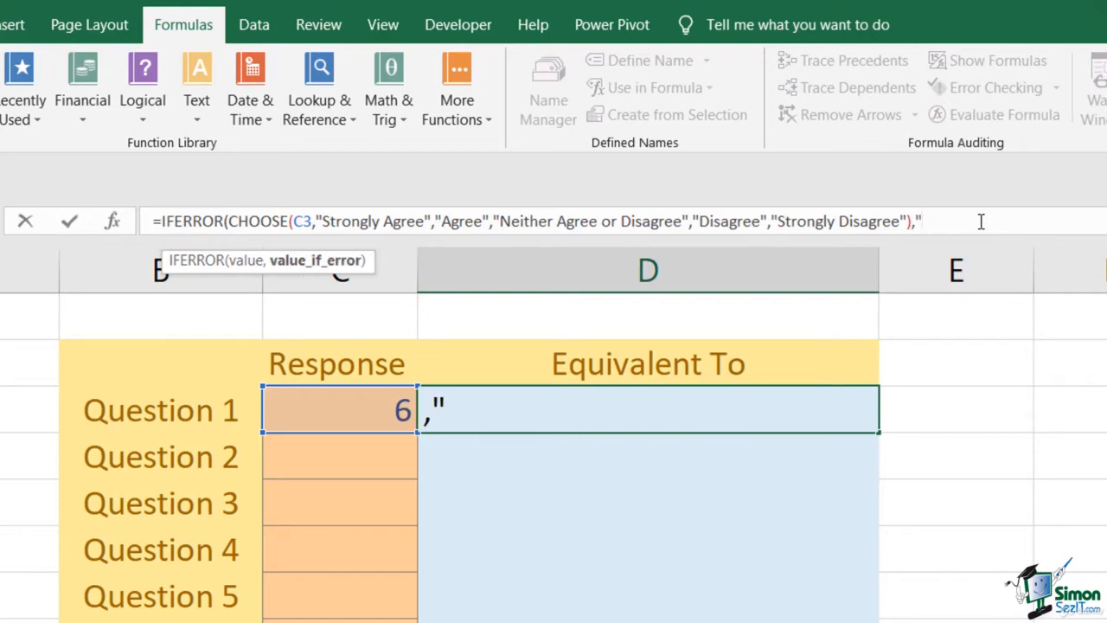
pyautogui.write(' ")')
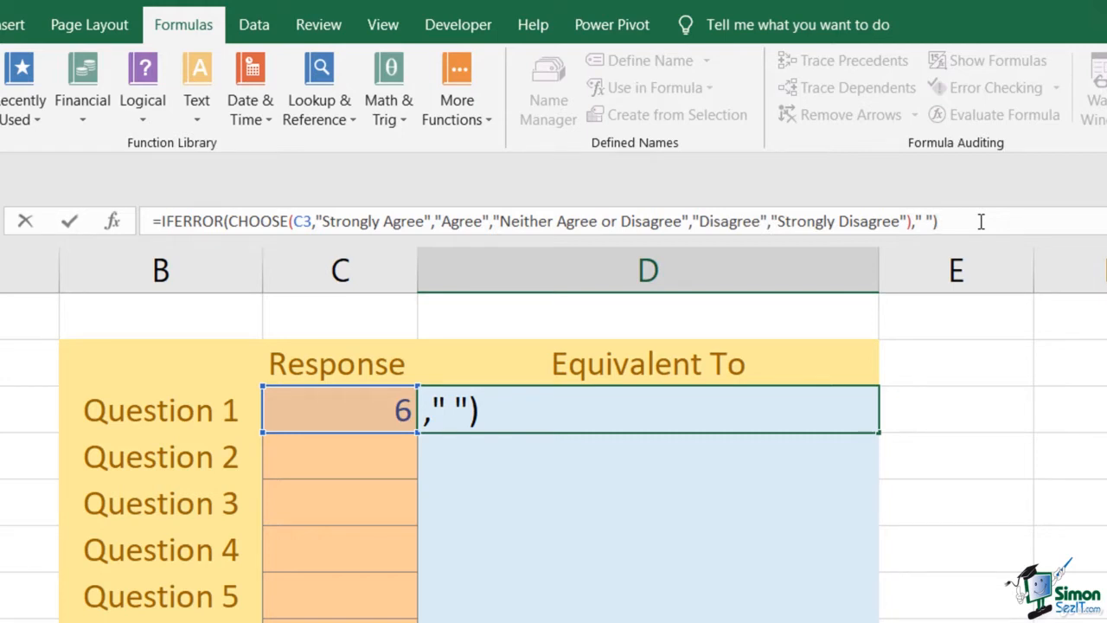
pyautogui.hotkey('ctrl', 'Return')
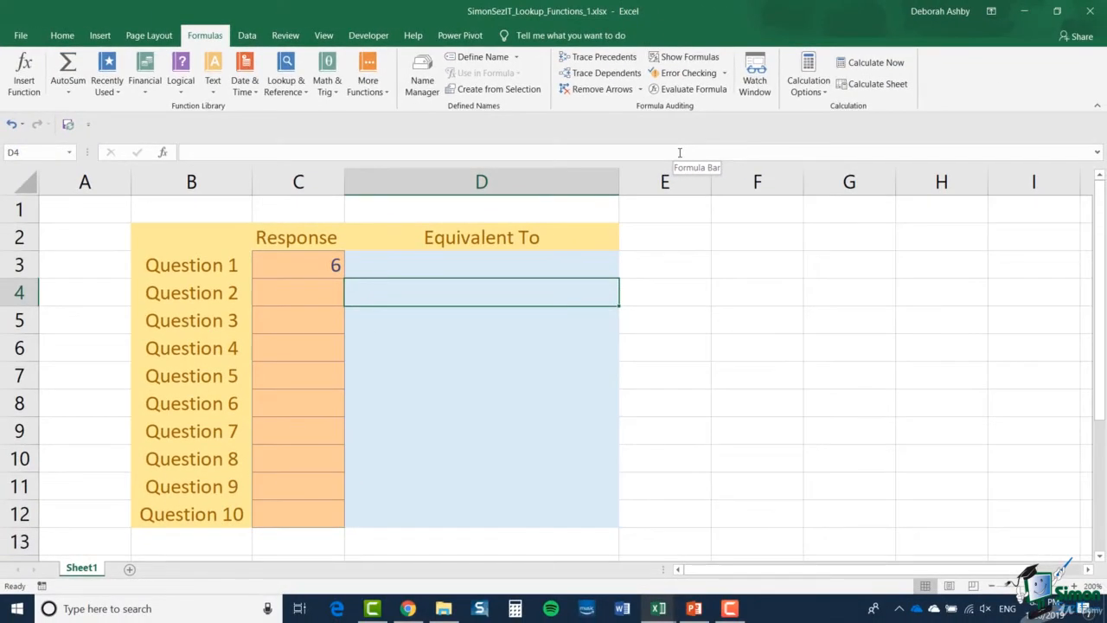
pyautogui.click(589, 264)
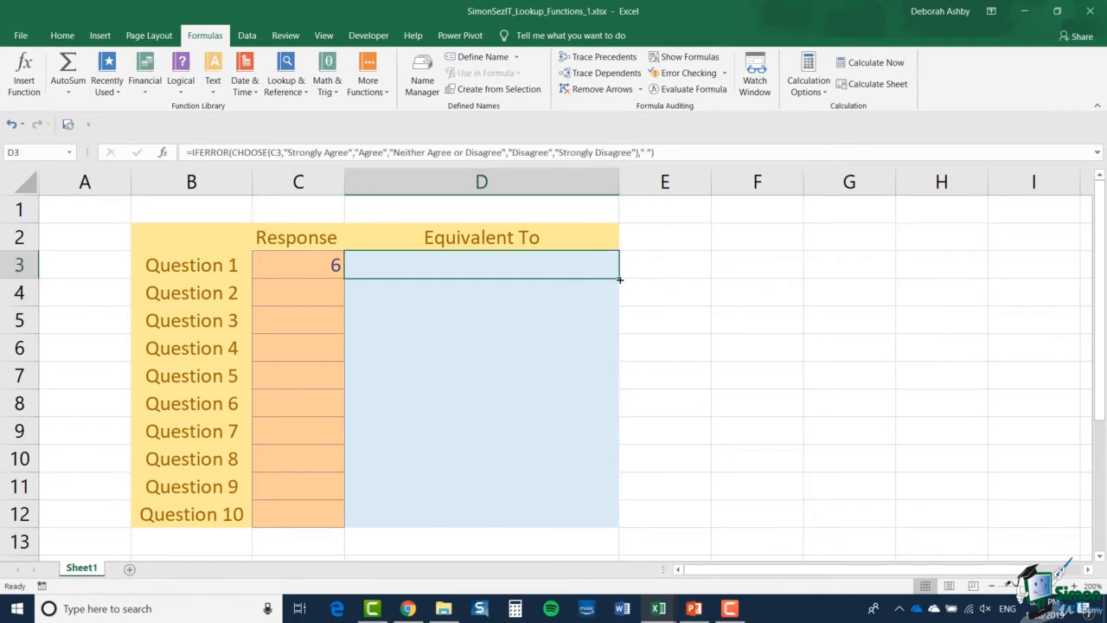
pyautogui.doubleClick(620, 280)
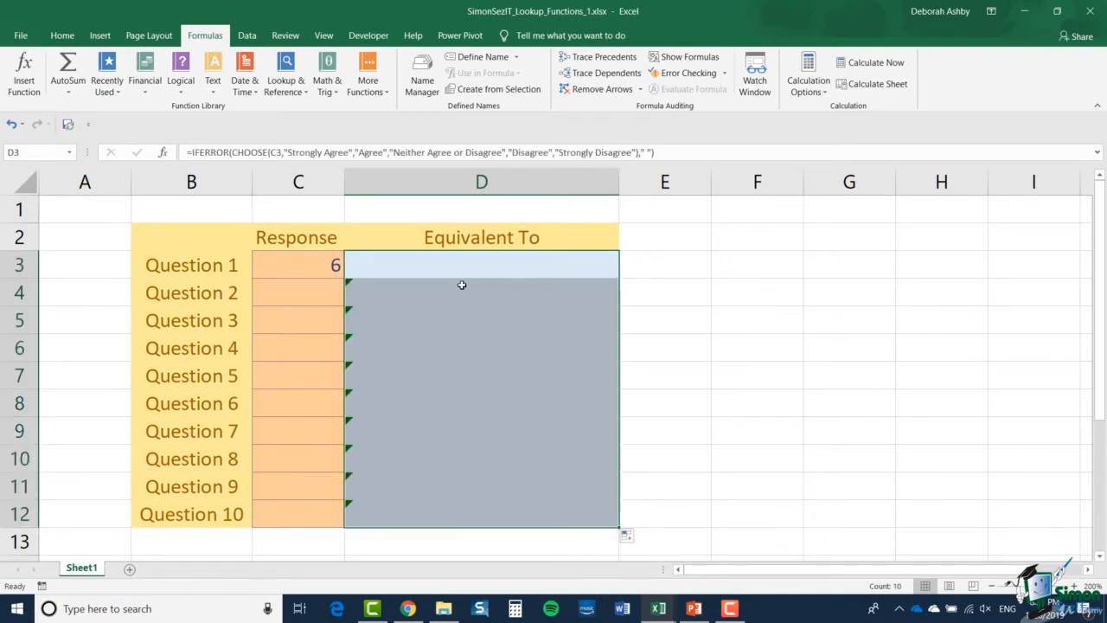
# - Enter the responses 3, 1 and 0 for Questions 2 to 4 in C4:C6
pyautogui.click(330, 294)
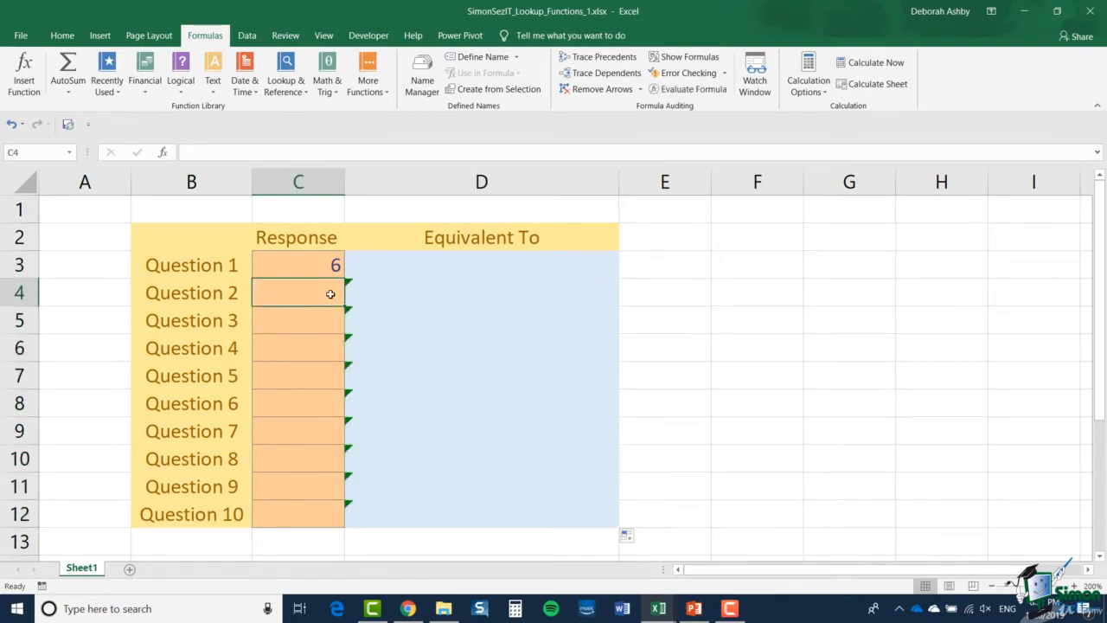
pyautogui.write('3')
pyautogui.press('Return')
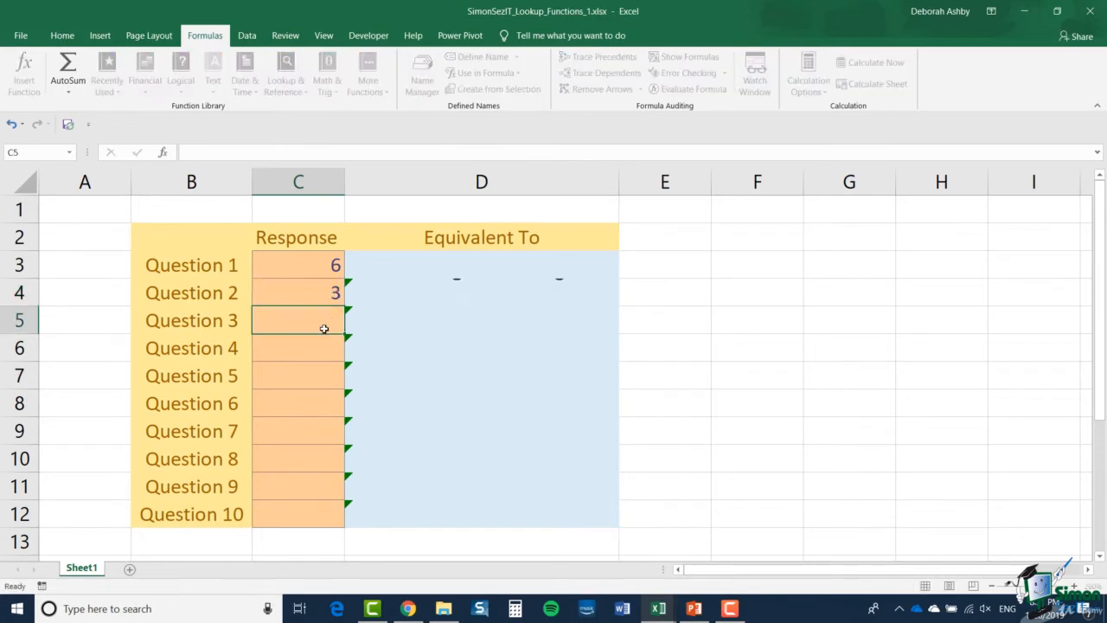
pyautogui.write('1')
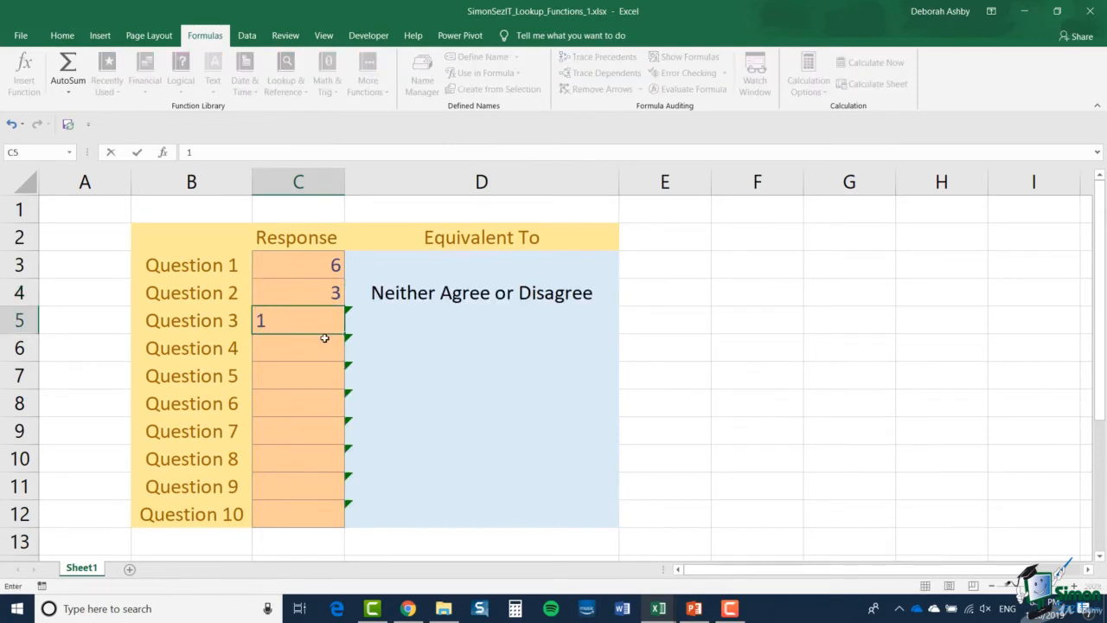
pyautogui.press('Return')
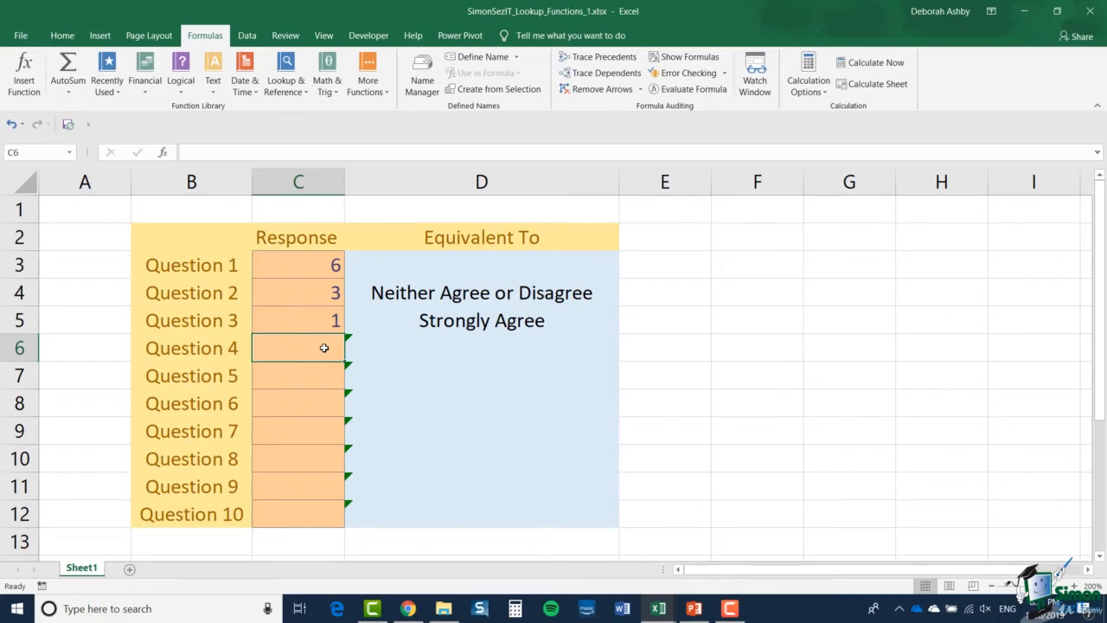
pyautogui.write('0')
pyautogui.press('Return')
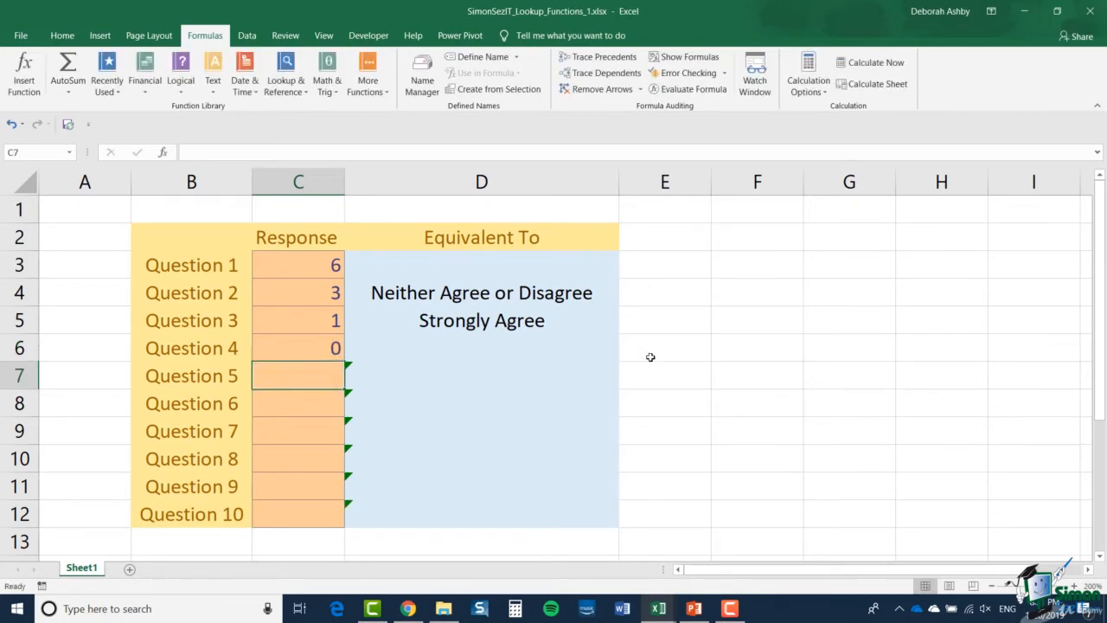
# - Inspect the IFERROR and CHOOSE formulas in D3 and D4 for the error value and cell references used
pyautogui.click(525, 265)
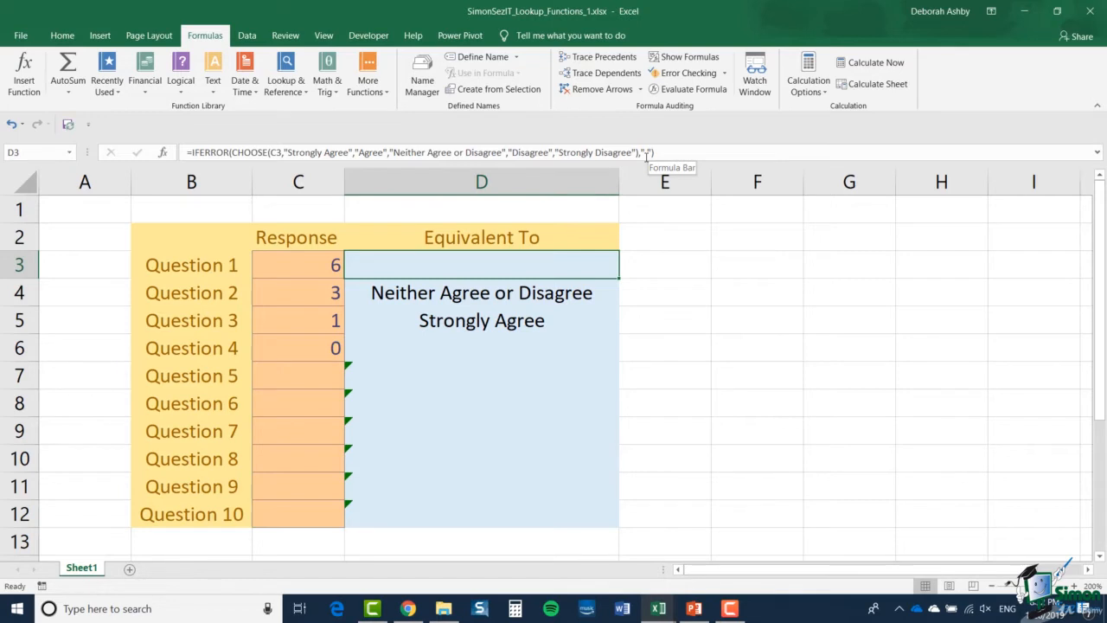
pyautogui.click(510, 295)
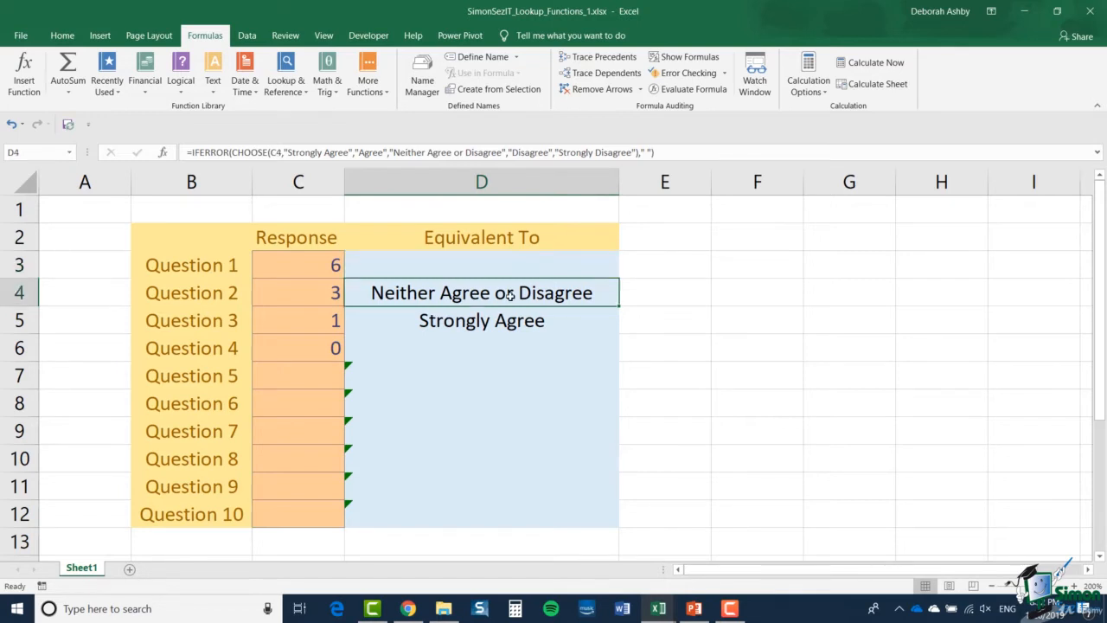
pyautogui.doubleClick(510, 295)
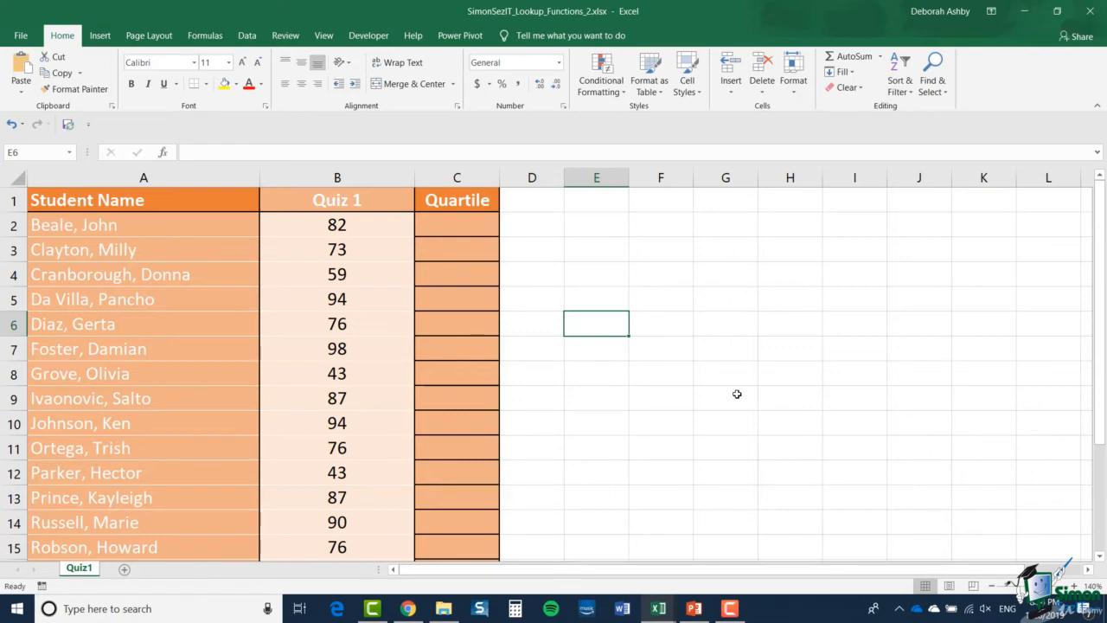
pyautogui.moveTo(69, 472); pyautogui.dragTo(456, 481)
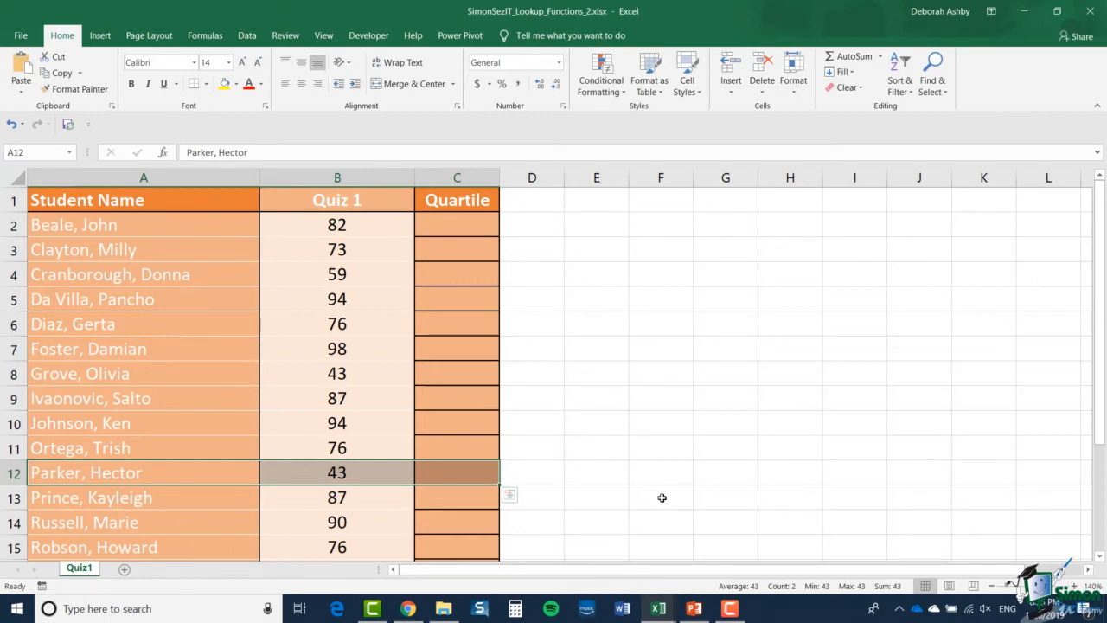
# - Find QUARTILE.INC by searching all function categories for "Quartile", and start inserting it in F2
pyautogui.click(650, 226)
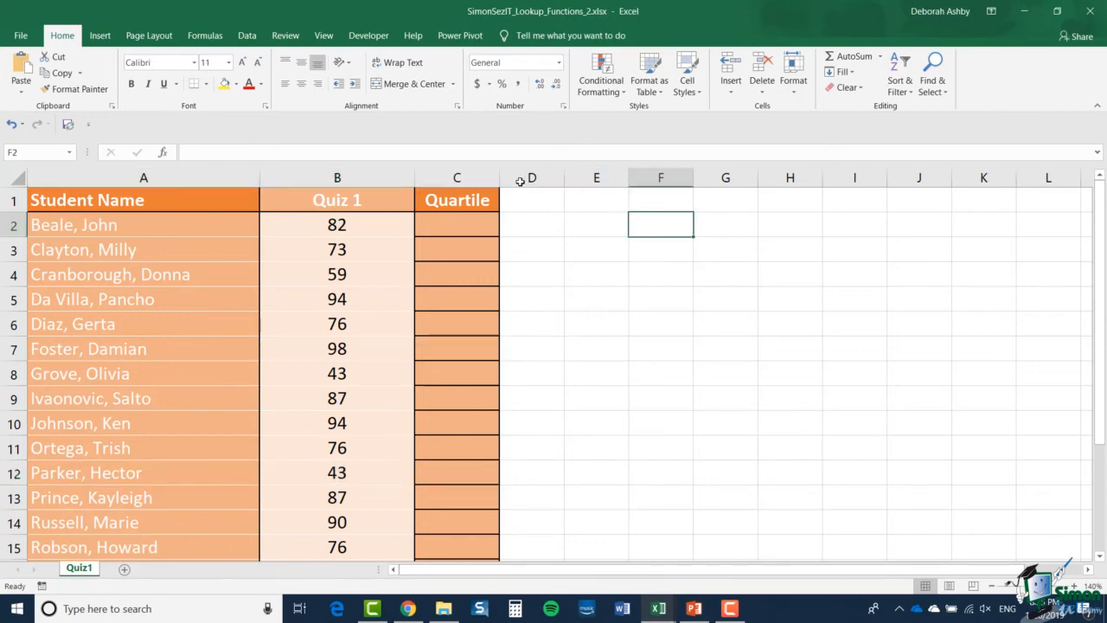
pyautogui.click(164, 154)
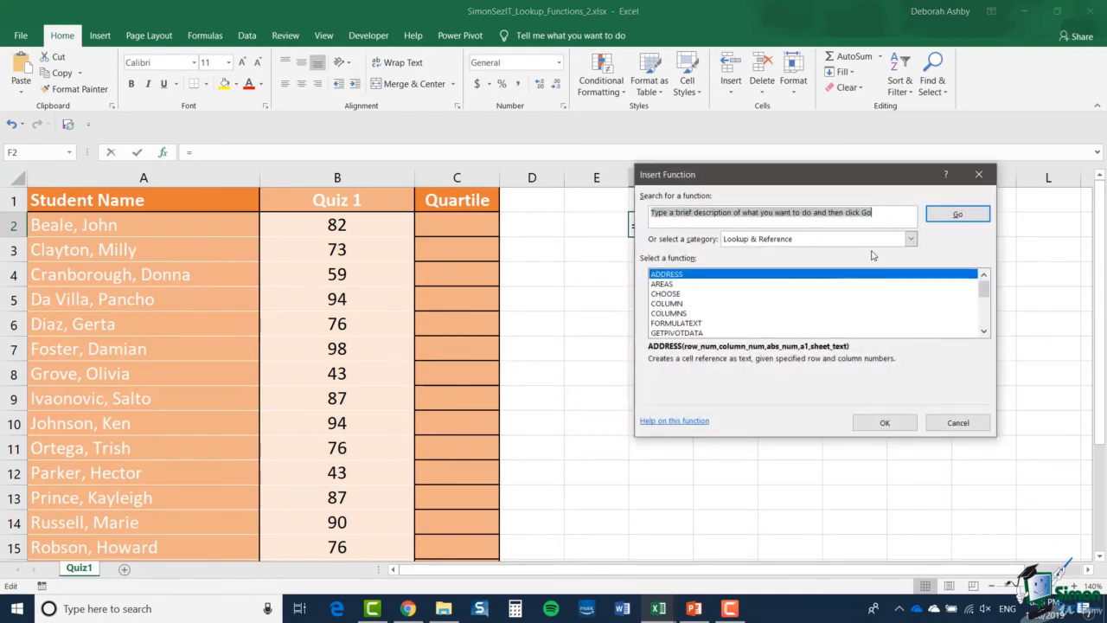
pyautogui.click(915, 242)
pyautogui.click(783, 266)
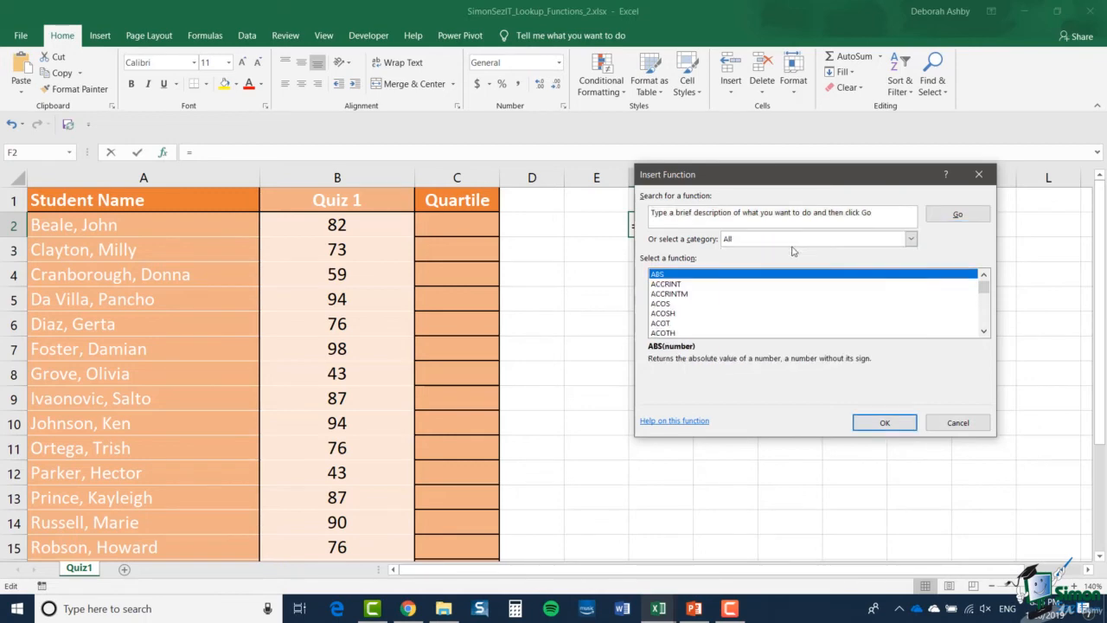
pyautogui.click(837, 213)
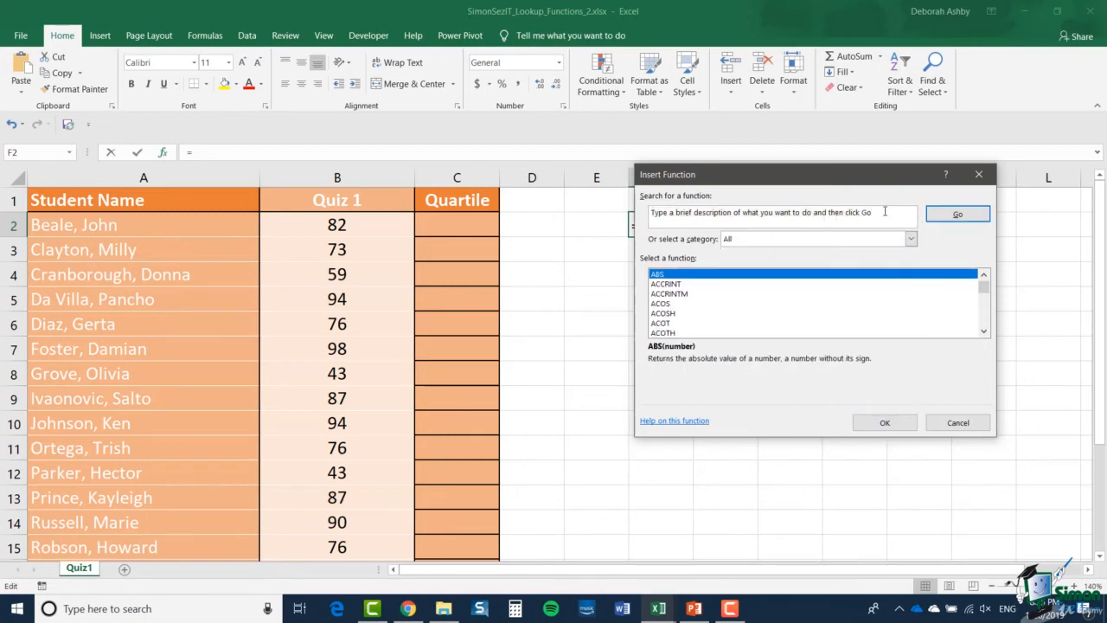
pyautogui.moveTo(885, 212); pyautogui.dragTo(641, 210)
pyautogui.write('Quartile')
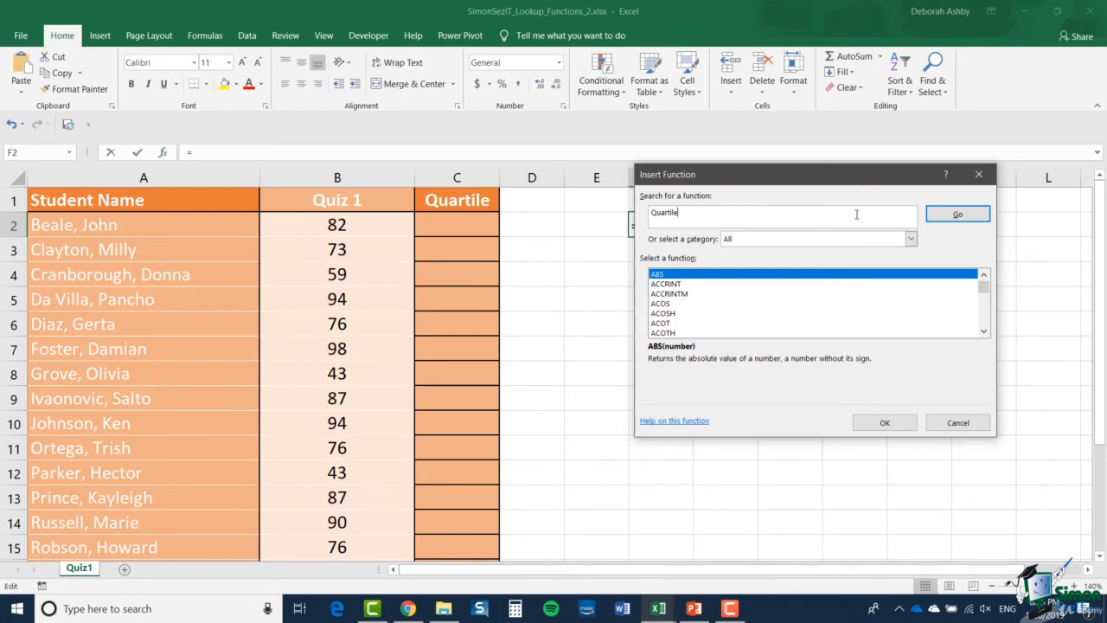
pyautogui.click(935, 216)
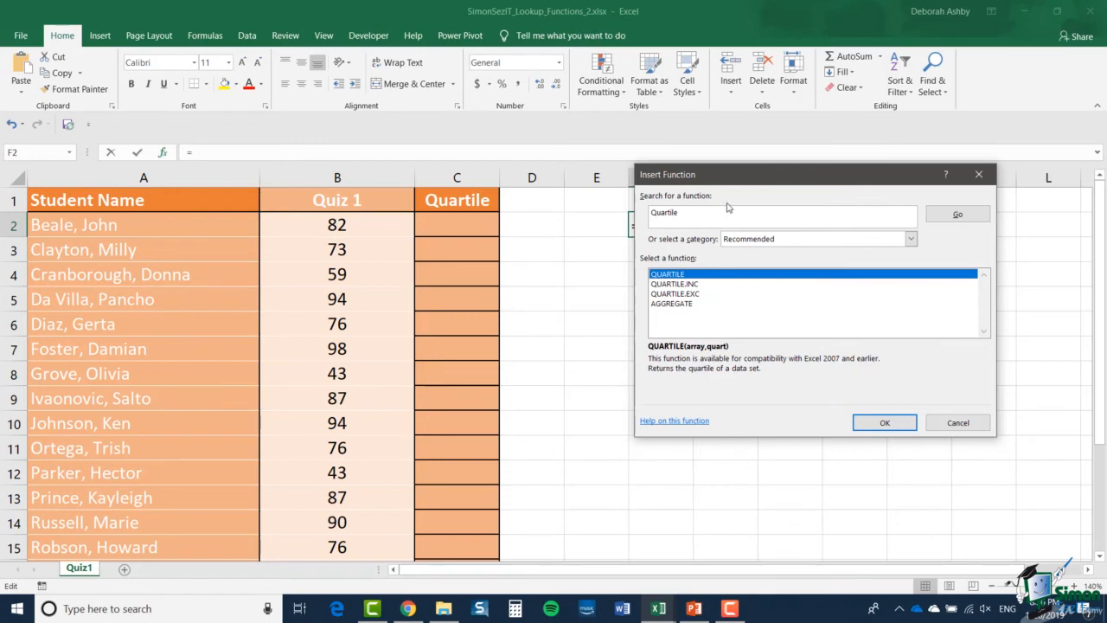
pyautogui.click(705, 285)
pyautogui.click(878, 426)
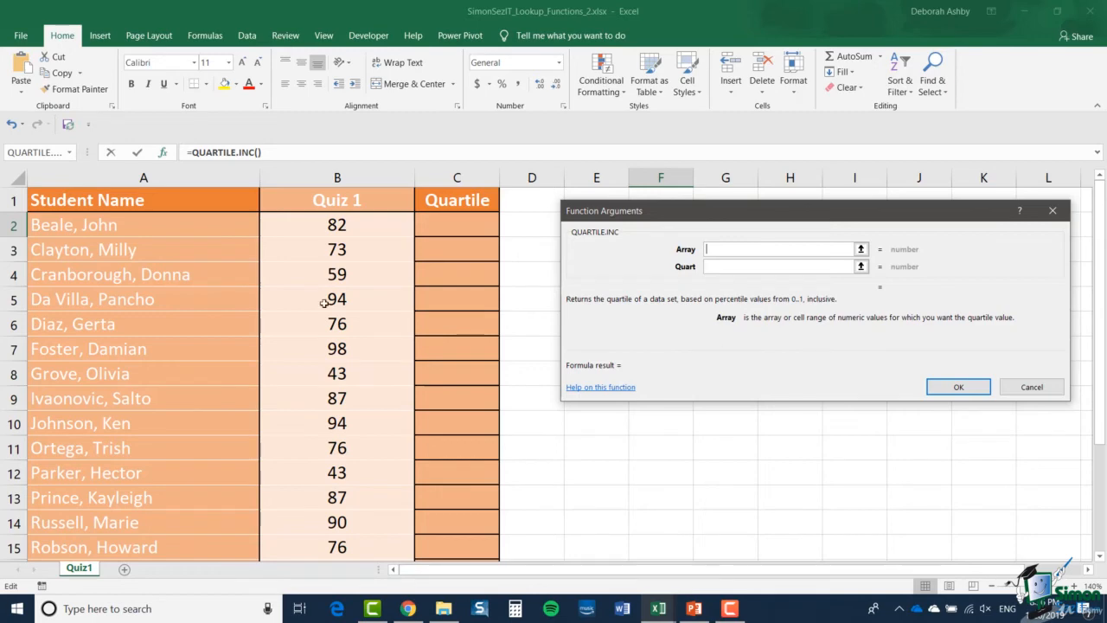
# - Complete the QUARTILE.INC function in F2 with the Quiz 1 scores B2:B20 as the array and 1 as the quart
pyautogui.click(361, 227)
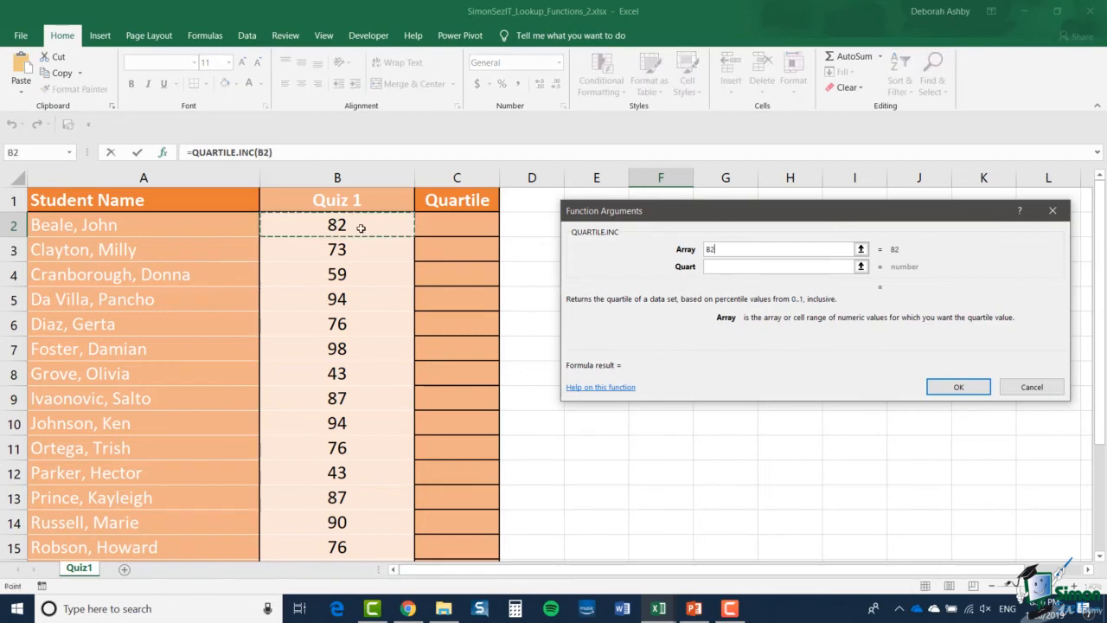
pyautogui.hotkey('ctrl', 'shift', 'Down')
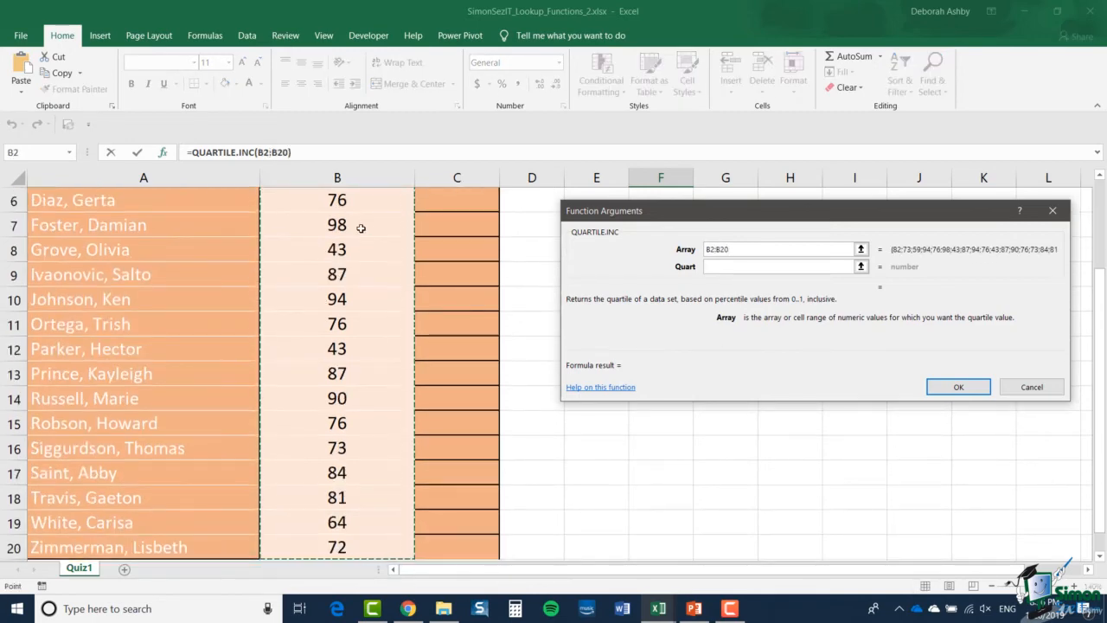
pyautogui.click(726, 269)
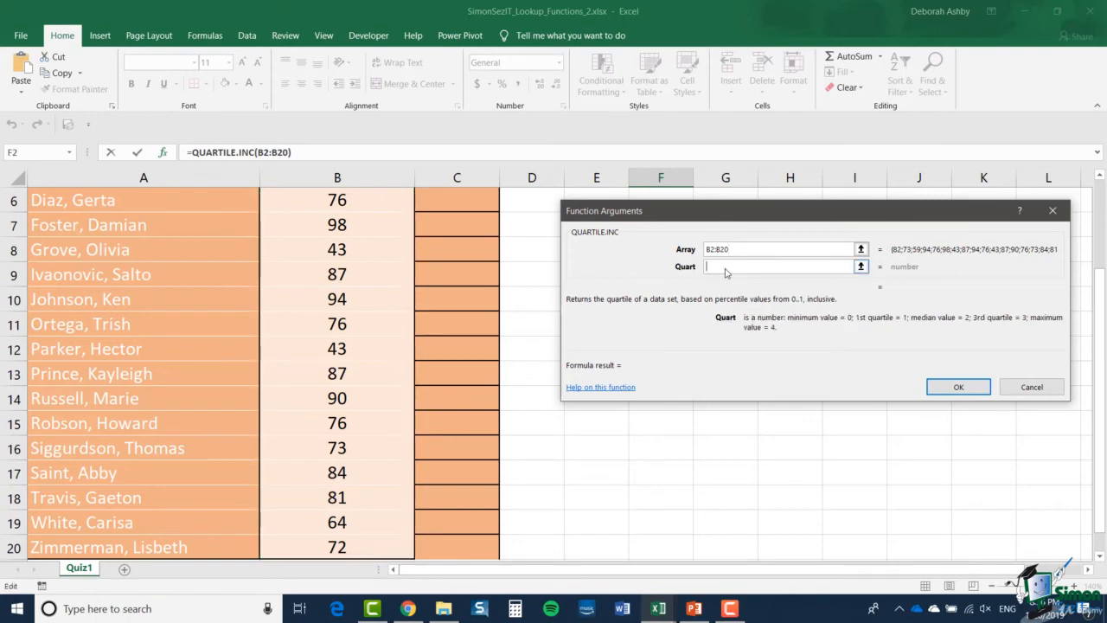
pyautogui.write('1')
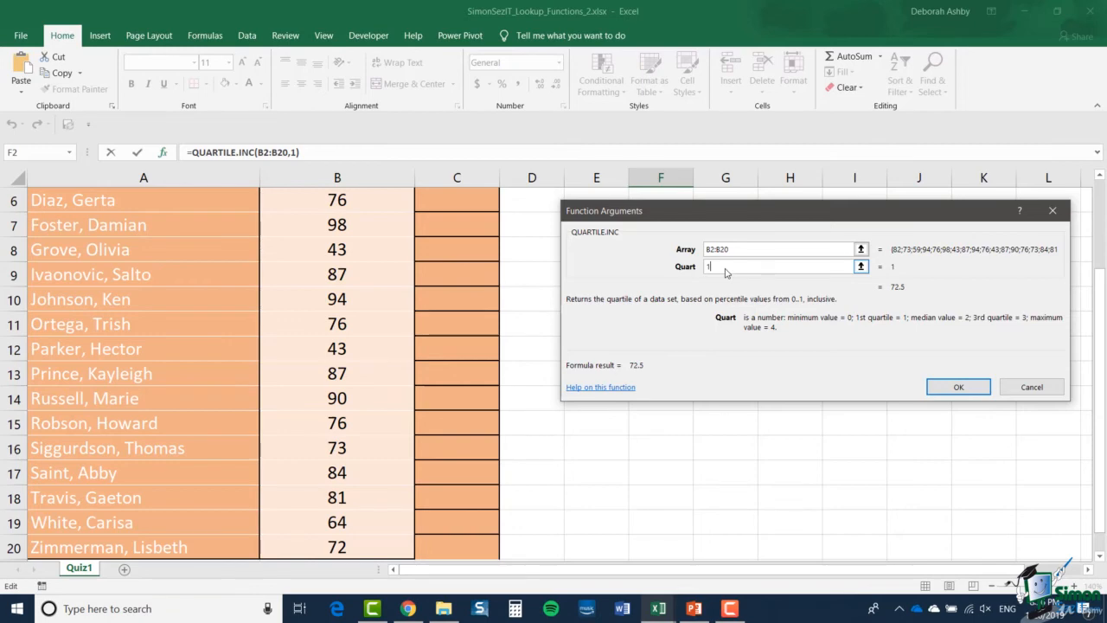
pyautogui.click(940, 391)
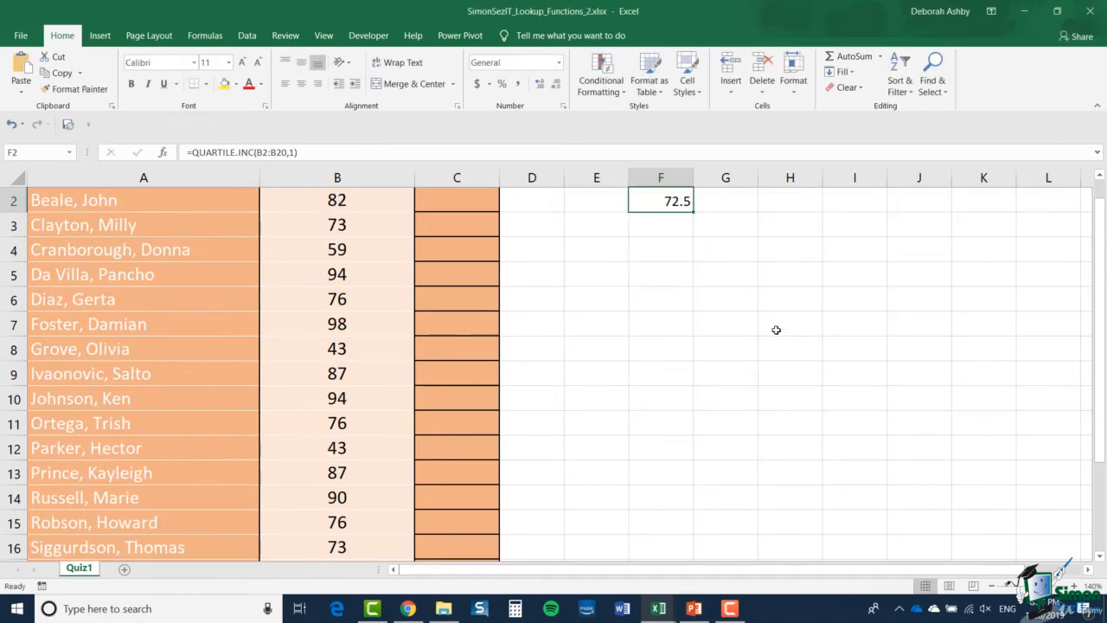
# - Try to fill the F2 quartile formula across to I2, and check the cell range in the G2 copy
pyautogui.scroll(1, 776, 329)
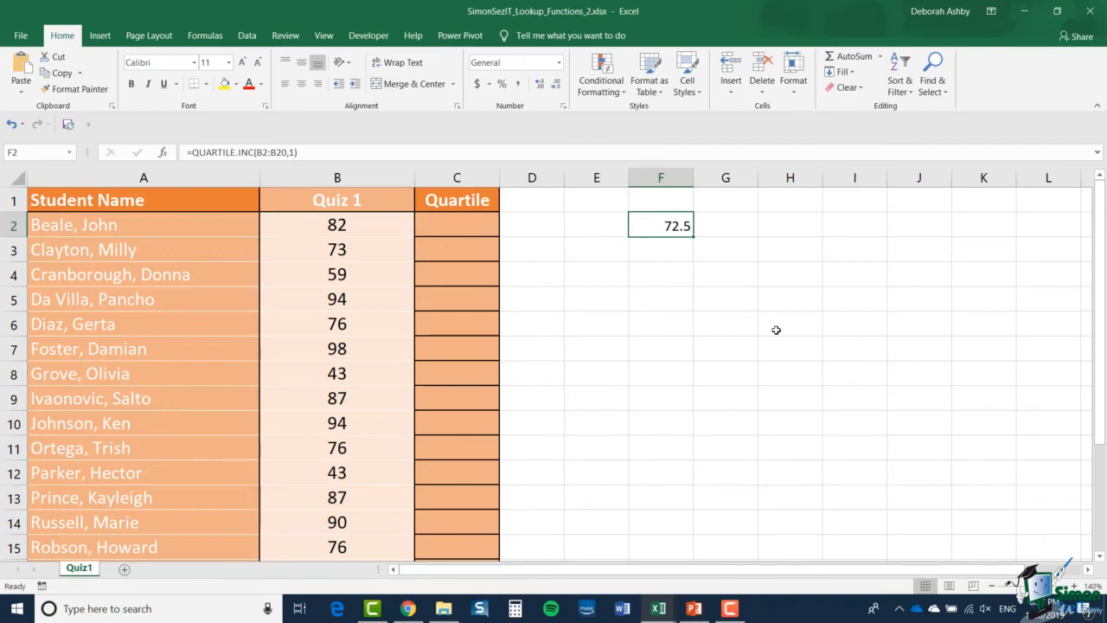
pyautogui.moveTo(662, 225); pyautogui.dragTo(852, 226)
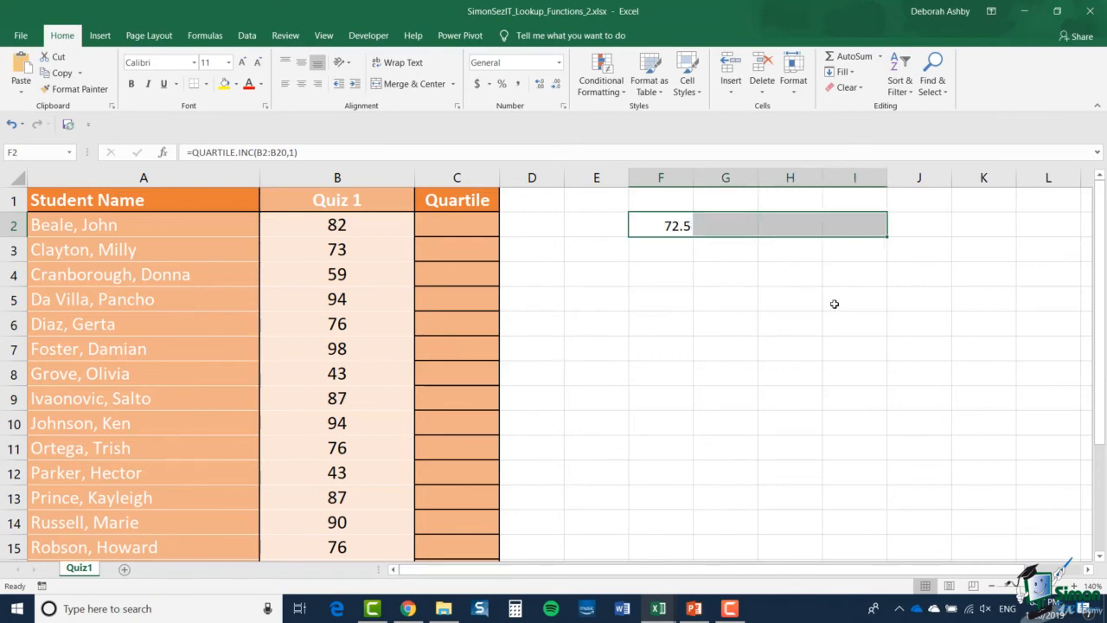
pyautogui.hotkey('ctrl', 'r')
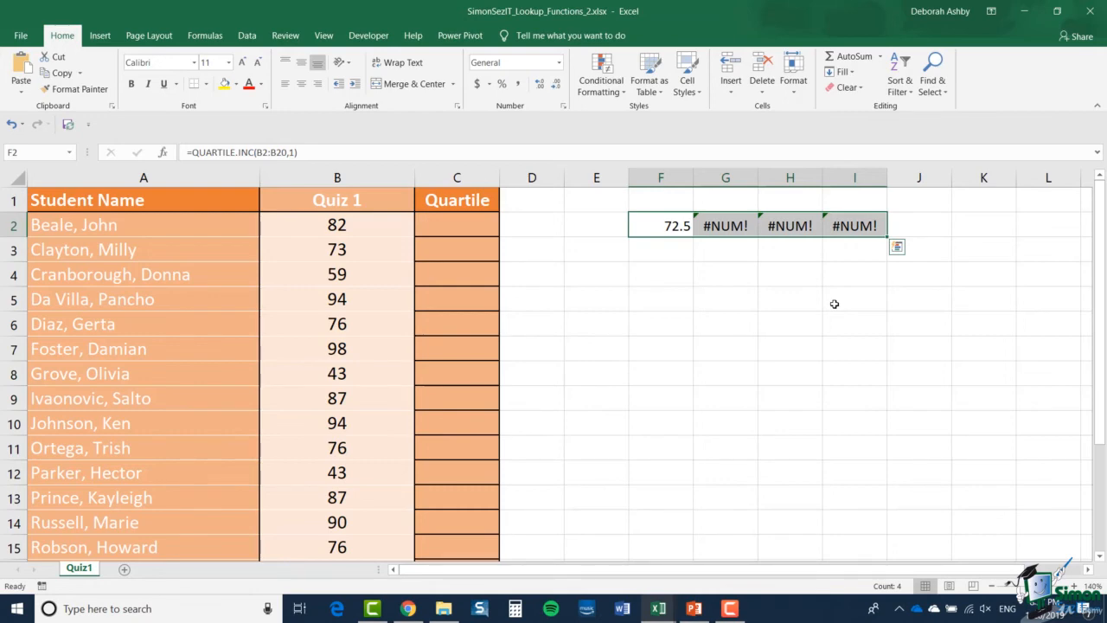
pyautogui.doubleClick(724, 227)
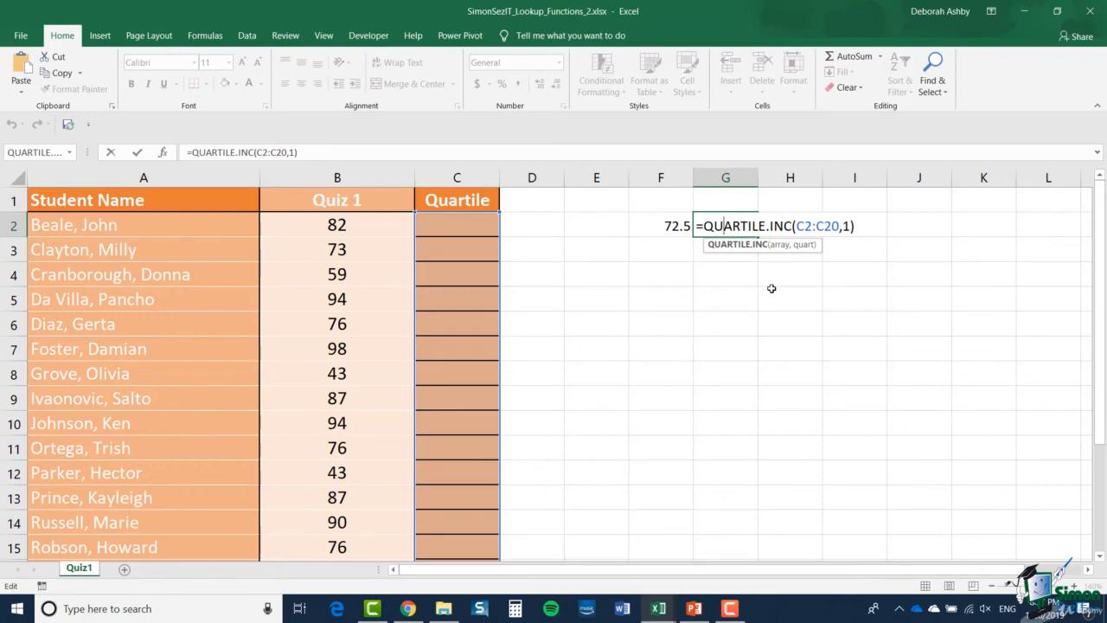
pyautogui.hotkey('ctrl', 'Return')
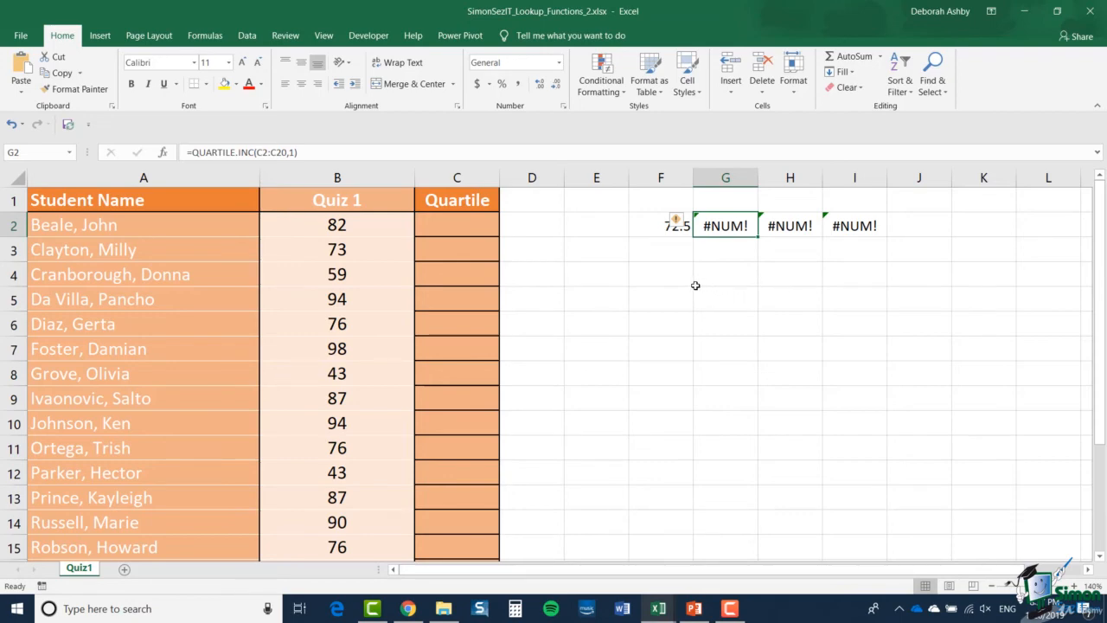
# - Make the array reference in F2 absolute as $B$2:$B$20, and fill the formula across to I2
pyautogui.doubleClick(650, 226)
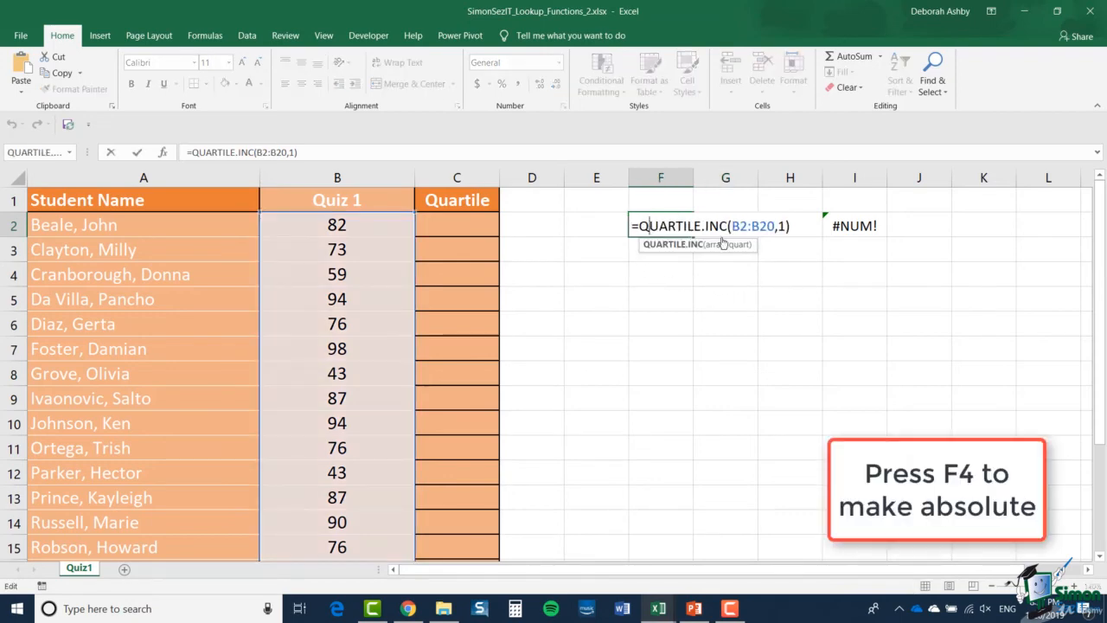
pyautogui.click(739, 227)
pyautogui.press('F4')
pyautogui.press('Right')
pyautogui.press('Right')
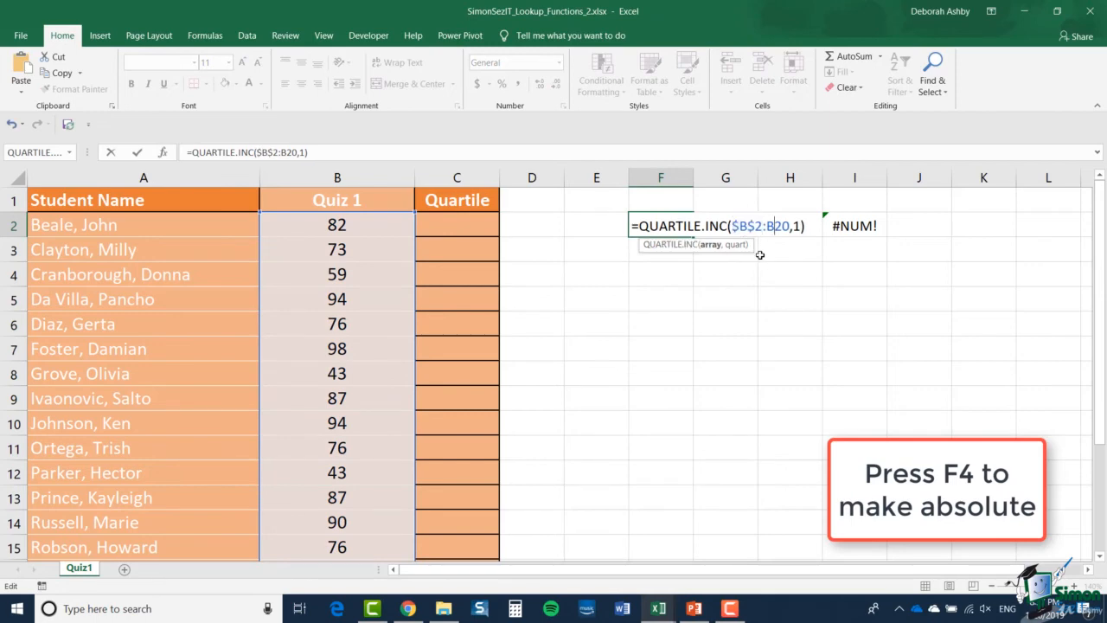
pyautogui.press('F4')
pyautogui.hotkey('ctrl', 'Return')
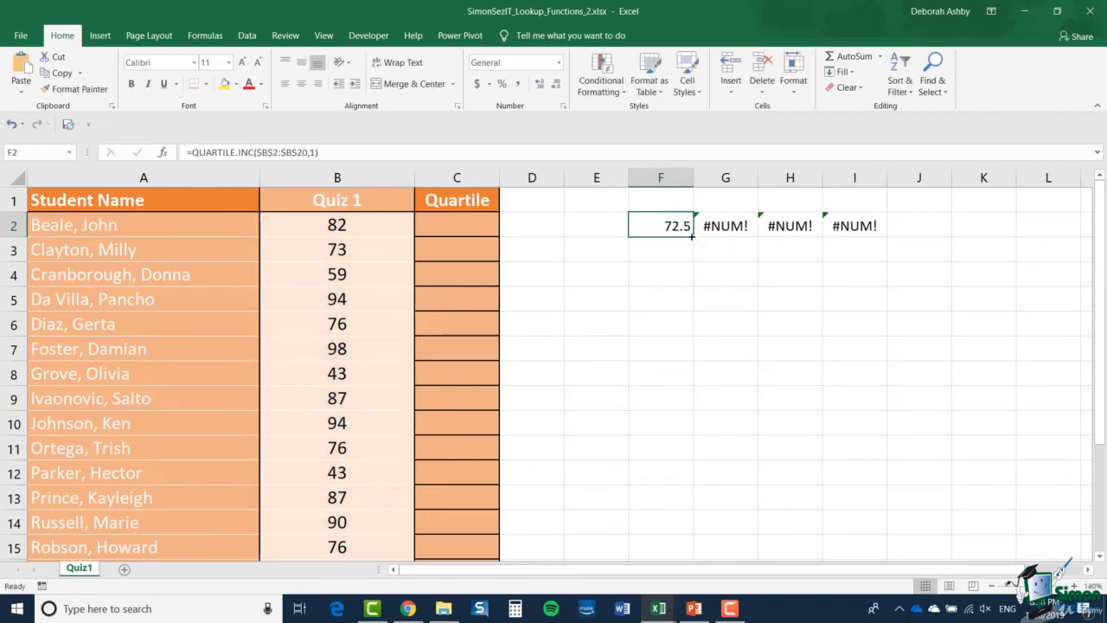
pyautogui.moveTo(696, 236); pyautogui.dragTo(882, 233)
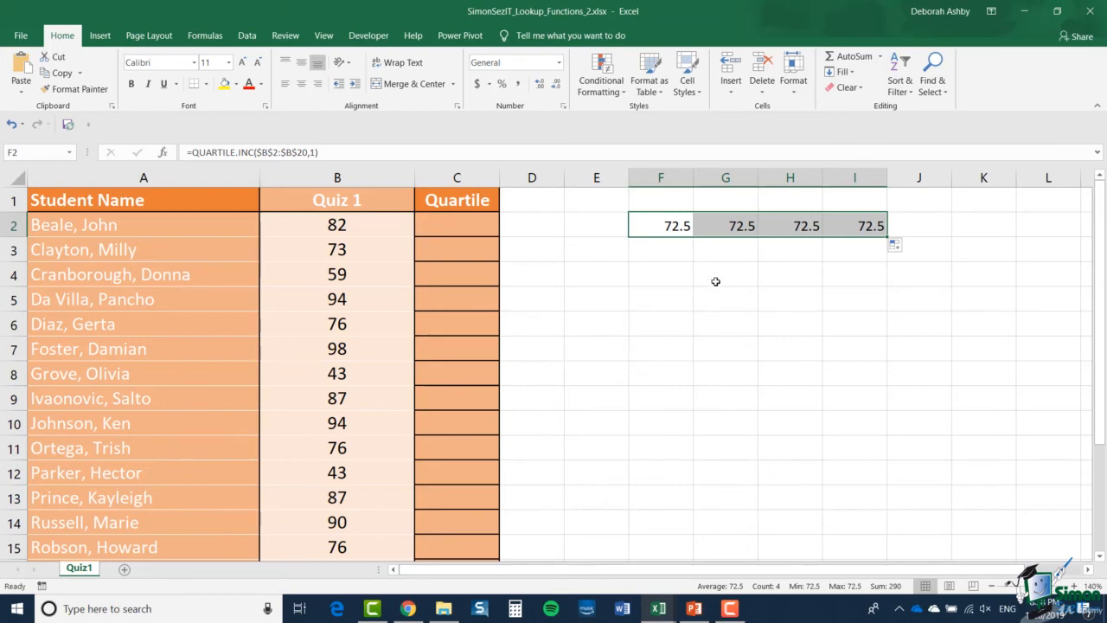
# - Change the quart argument of the QUARTILE.INC formula in G2 to 2
pyautogui.doubleClick(737, 223)
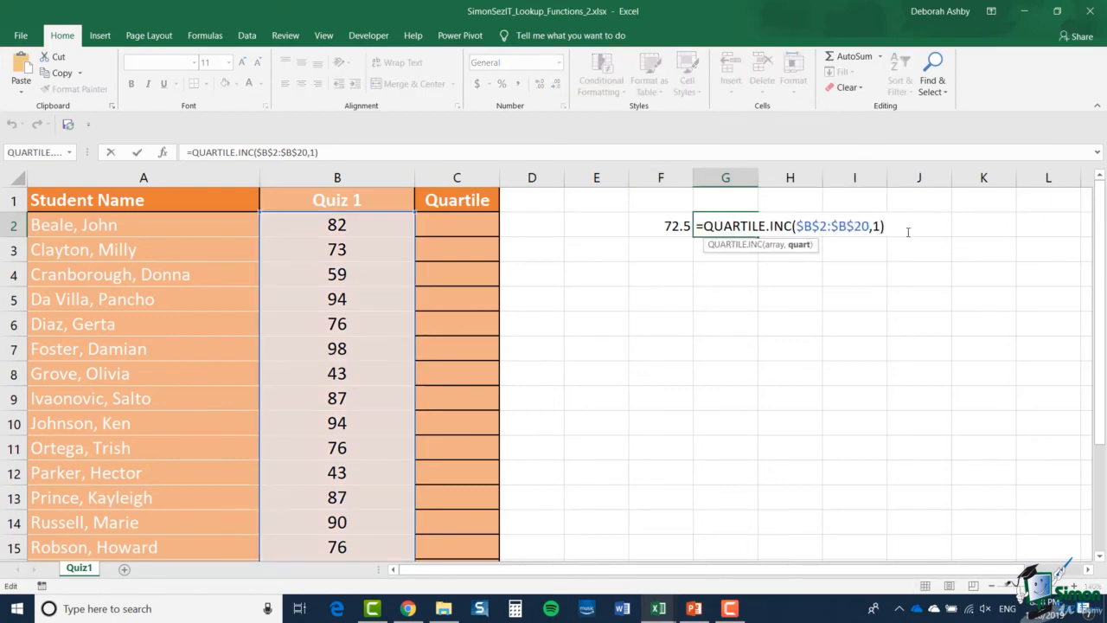
pyautogui.press('BackSpace')
pyautogui.write('2')
pyautogui.press('Return')
# - Change the quart argument of the QUARTILE.INC formula in H2 to 3
pyautogui.doubleClick(797, 225)
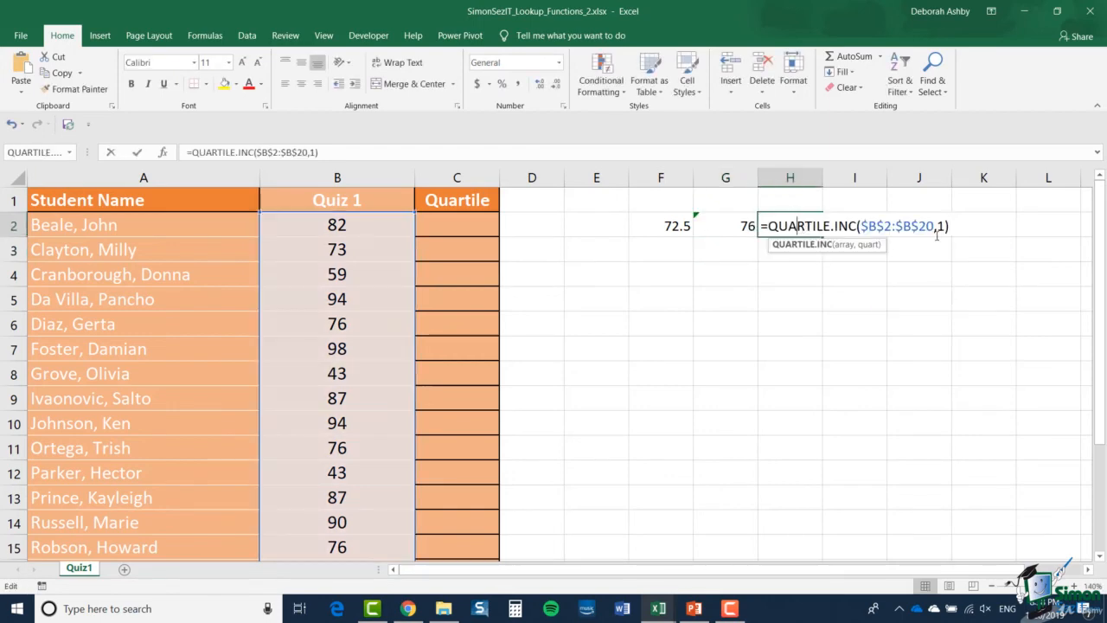
pyautogui.click(944, 229)
pyautogui.press('BackSpace')
pyautogui.write('3')
pyautogui.press('Return')
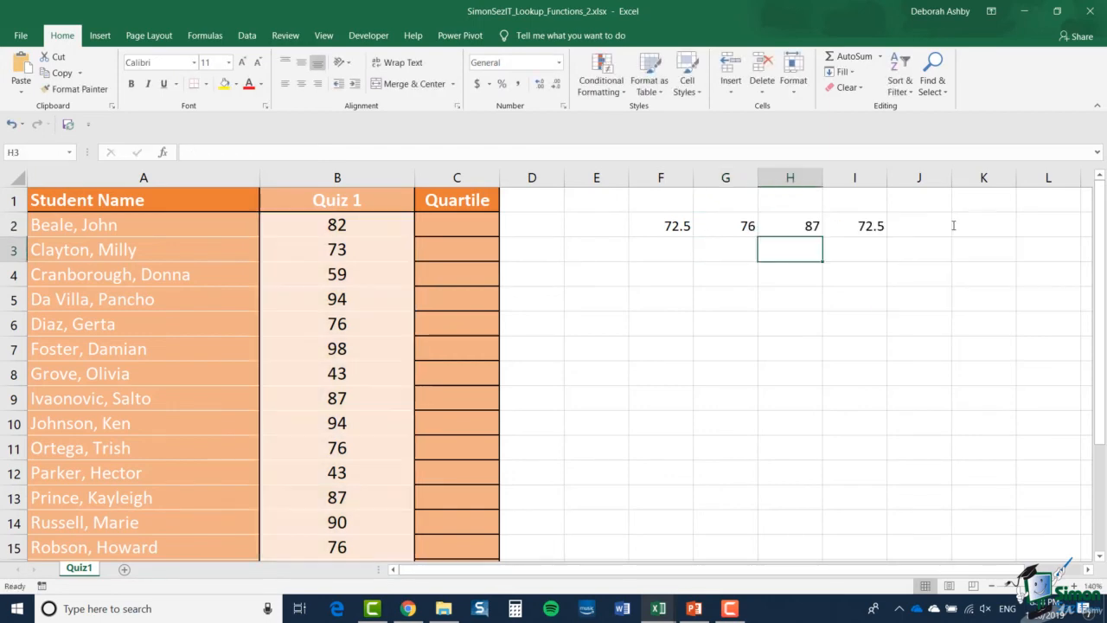
# - Change the quart argument of the QUARTILE.INC formula in I2 to 4
pyautogui.doubleClick(862, 225)
pyautogui.click(1008, 230)
pyautogui.press('BackSpace')
pyautogui.write('4')
pyautogui.press('Return')
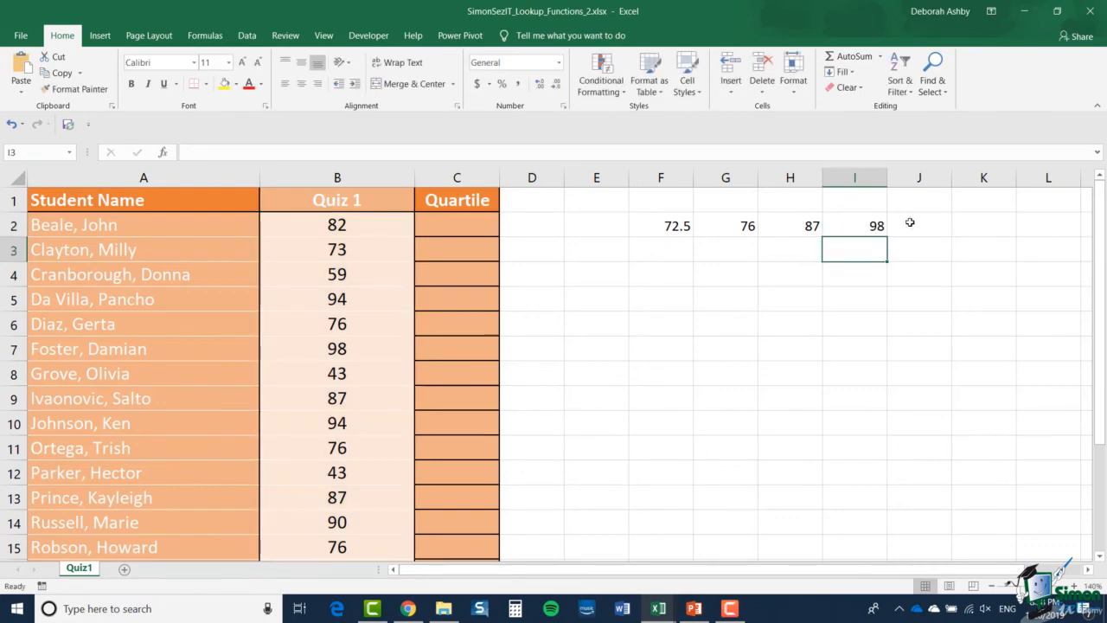
# - Enter 0 in E2 as the lower bound in front of the quartile values
pyautogui.click(606, 228)
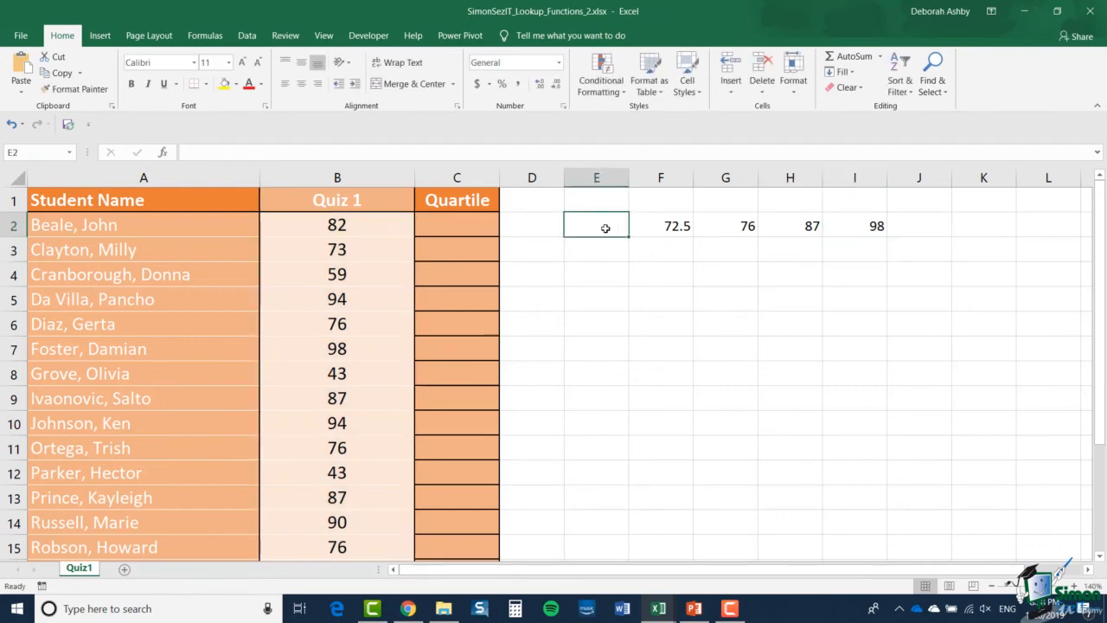
pyautogui.write('0')
pyautogui.click(709, 299)
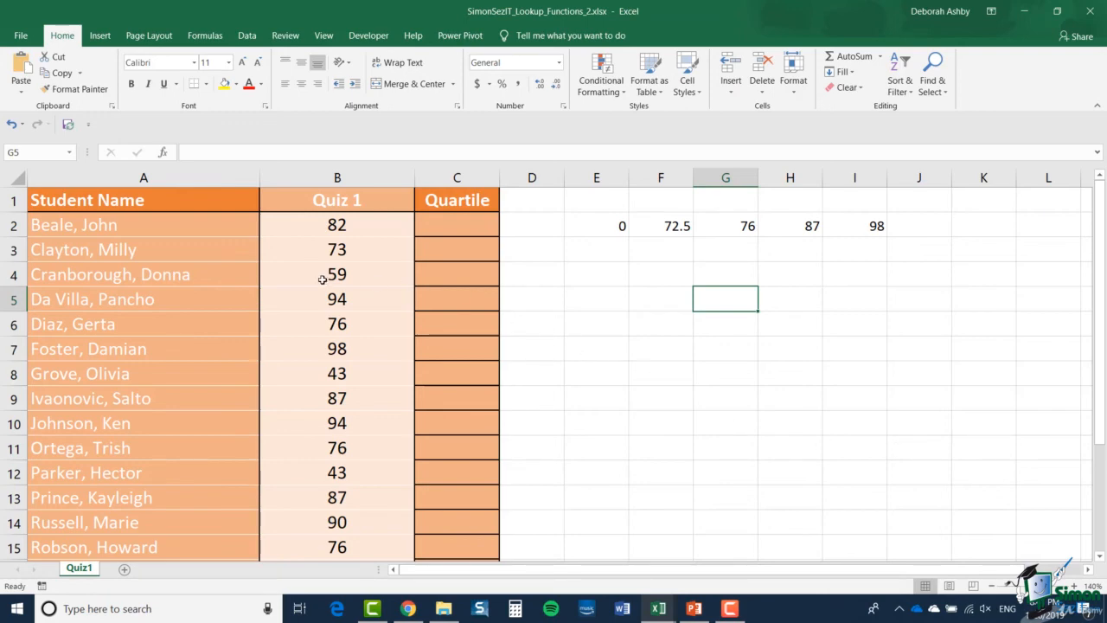
# - Enter the quartile numbers 1, 2, 3, 4 and 4 in E3:I3, beneath the boundary values in row 2
pyautogui.click(347, 225)
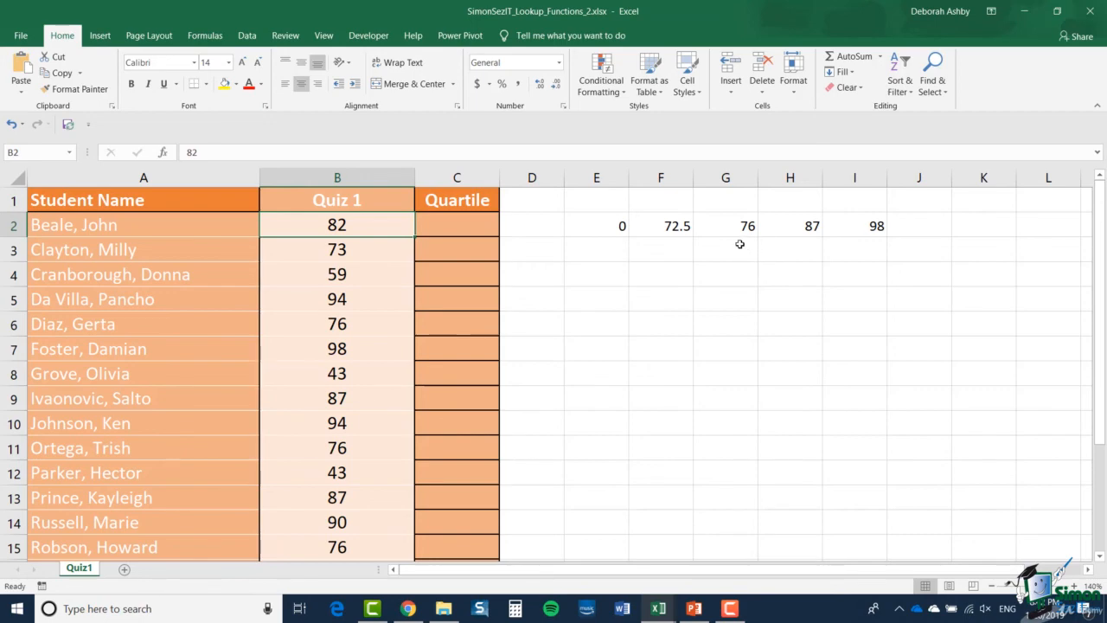
pyautogui.click(740, 247)
pyautogui.write('3')
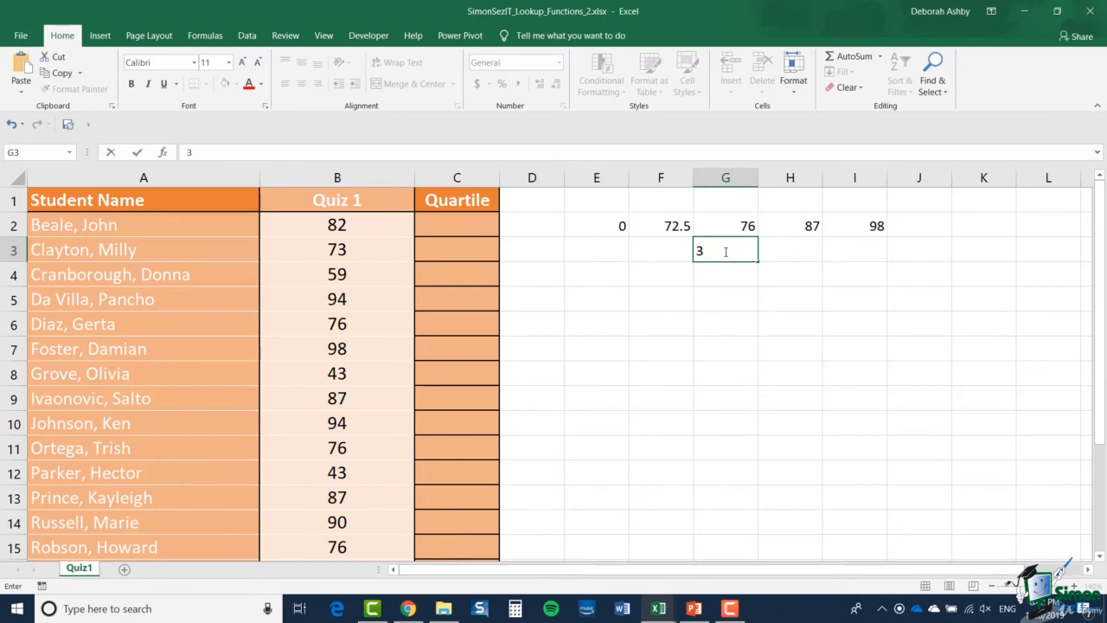
pyautogui.click(655, 254)
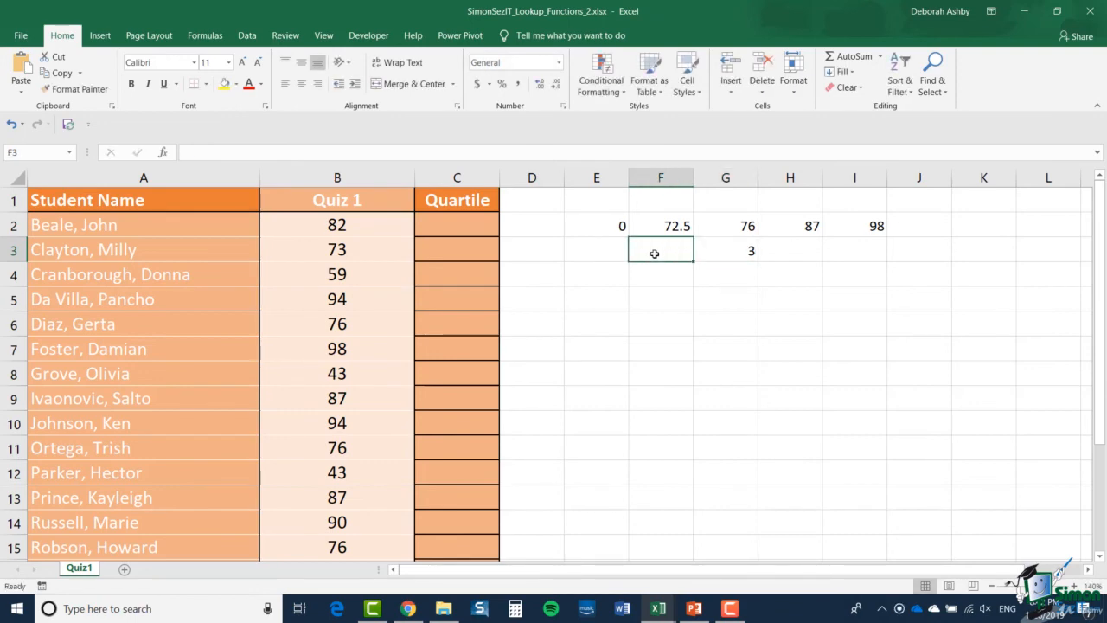
pyautogui.write('2')
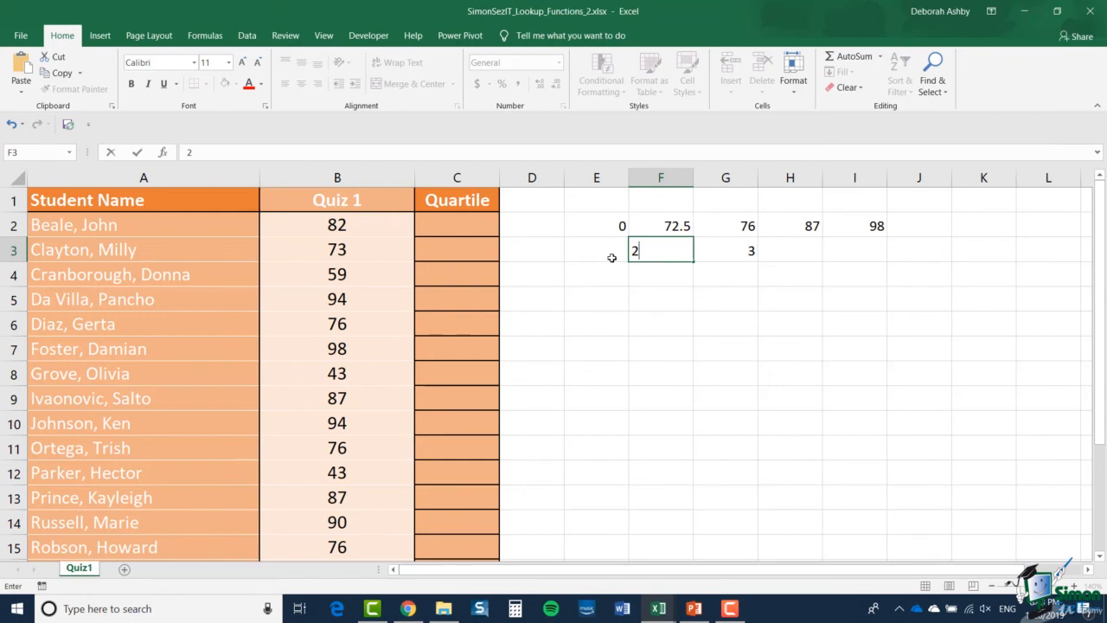
pyautogui.click(586, 253)
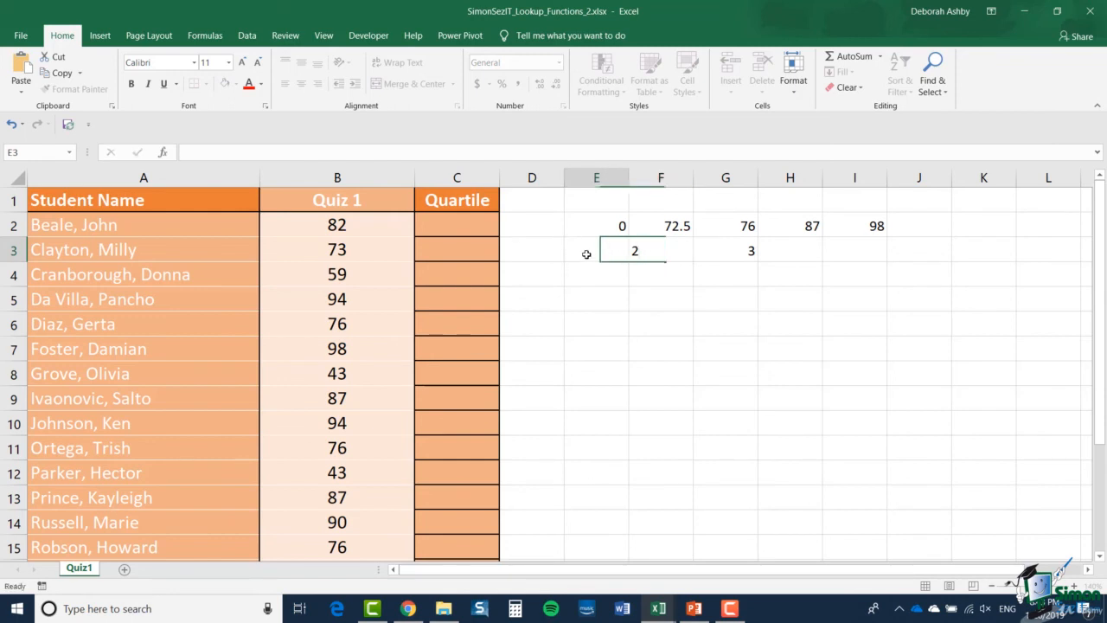
pyautogui.write('1')
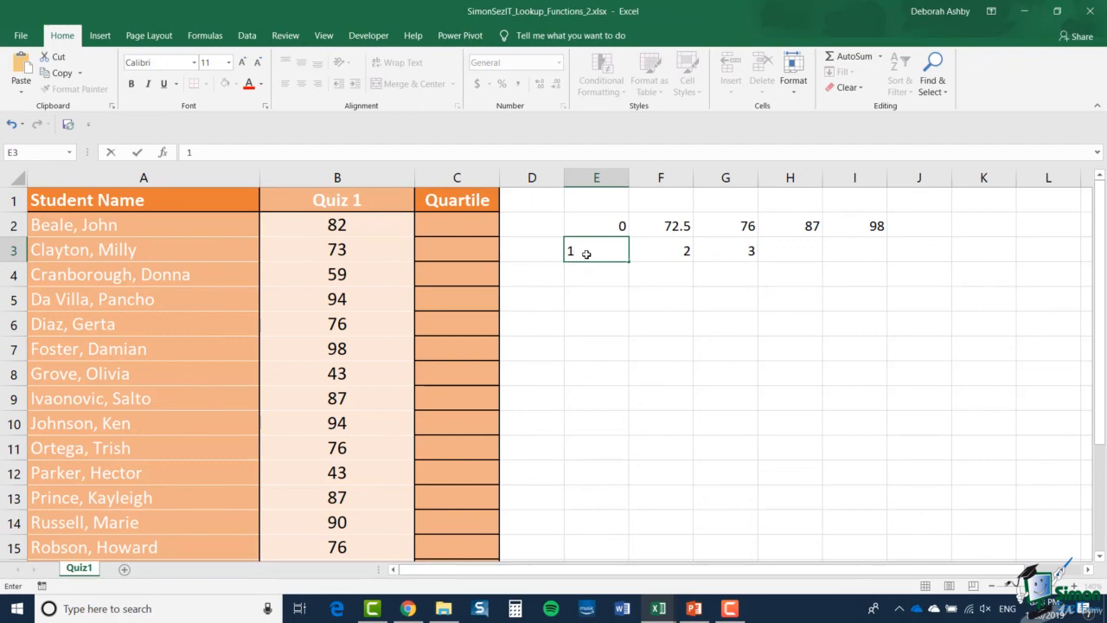
pyautogui.click(792, 253)
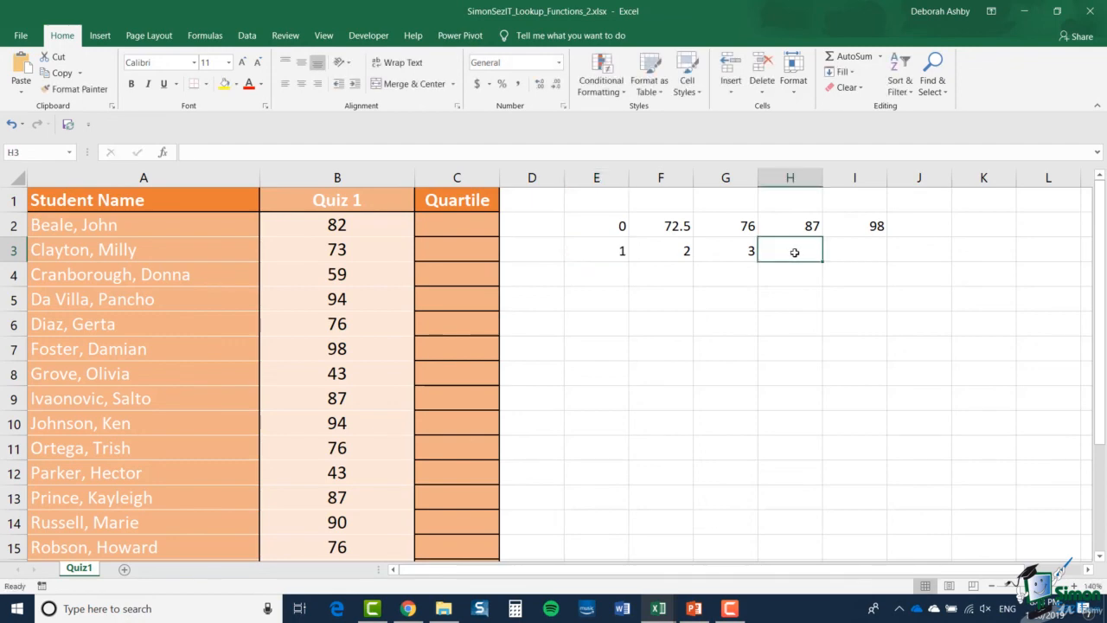
pyautogui.write('4')
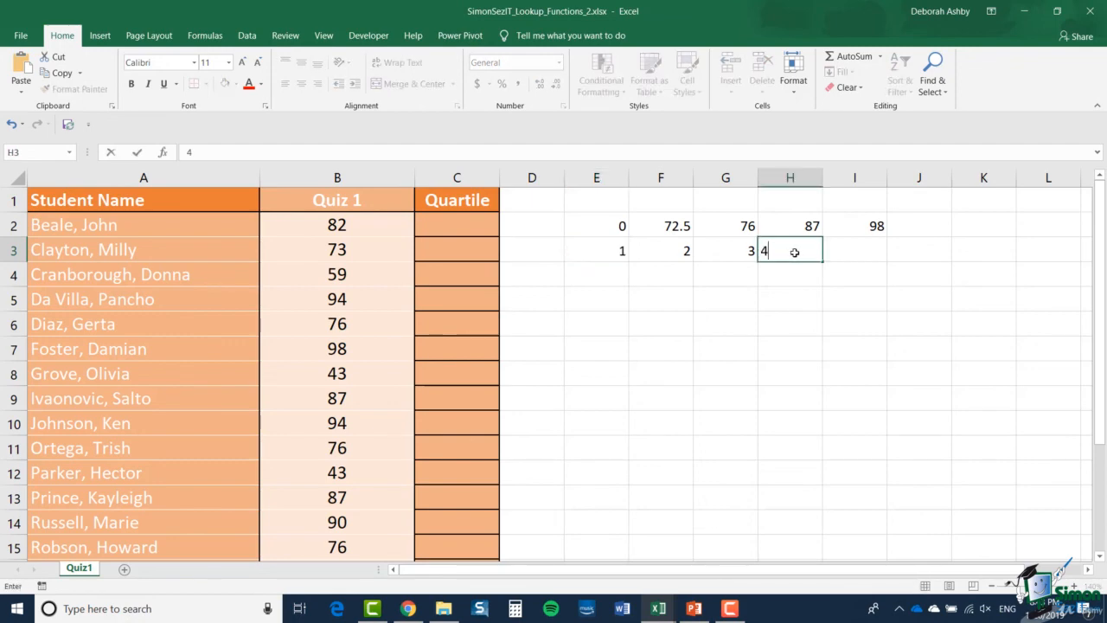
pyautogui.click(861, 257)
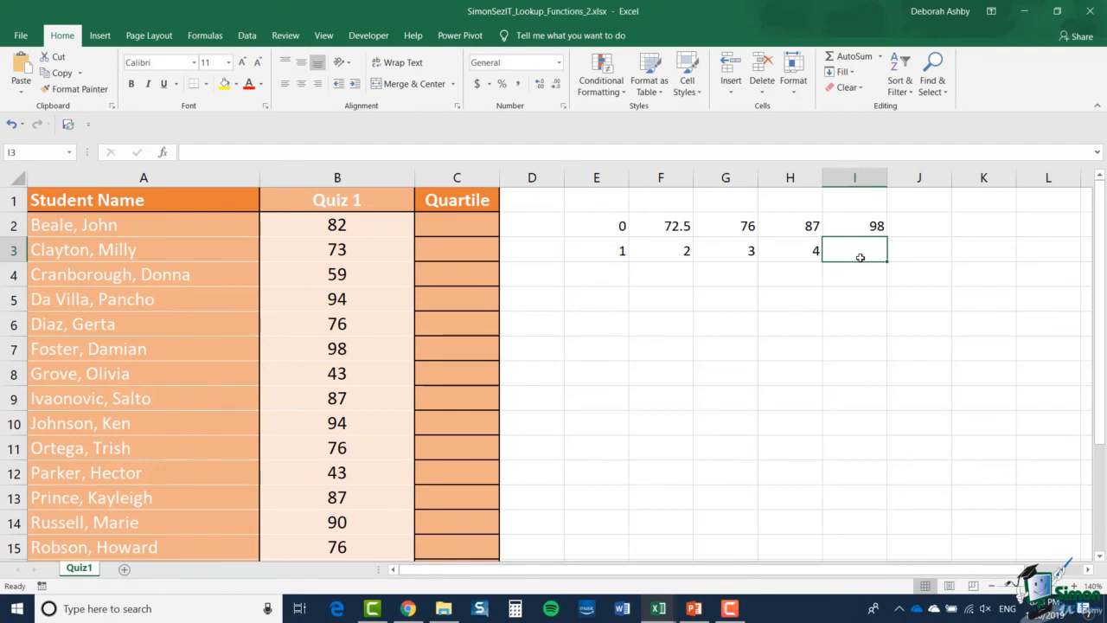
pyautogui.write('4')
pyautogui.press('Return')
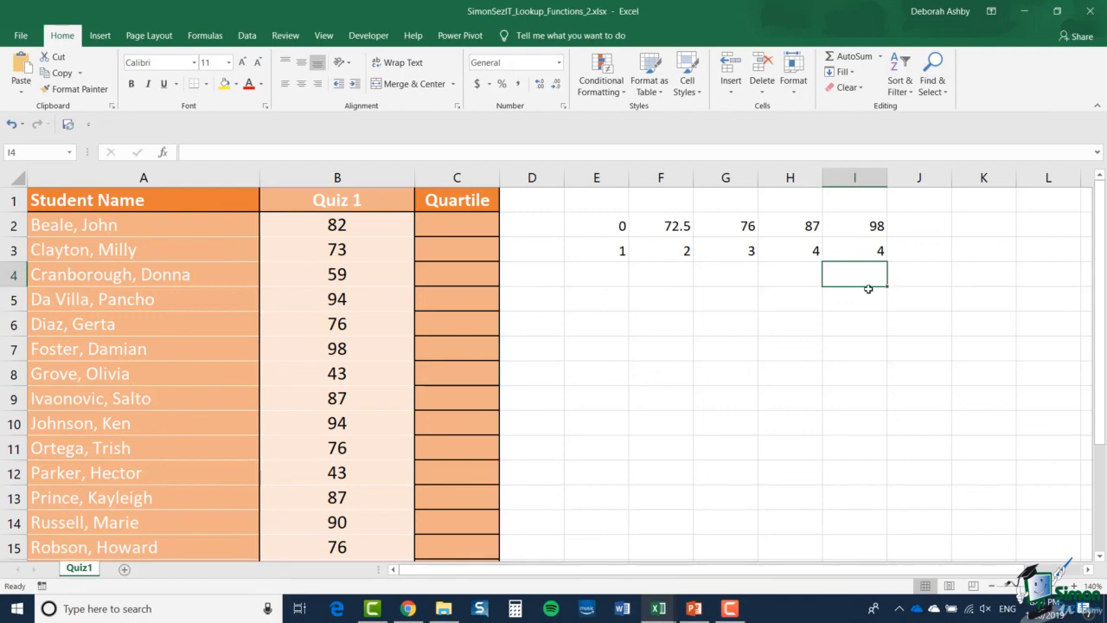
# - Start an HLOOKUP function in C2, the first Quartile cell, with the Quiz 1 score in B2 as the lookup value
pyautogui.click(485, 227)
pyautogui.click(206, 36)
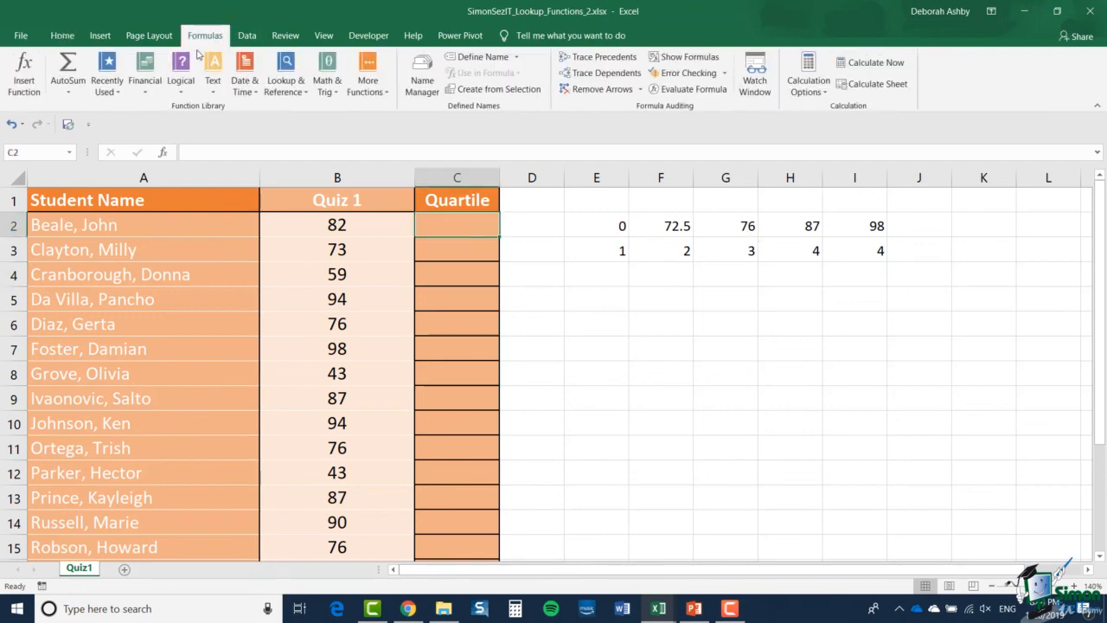
pyautogui.click(290, 90)
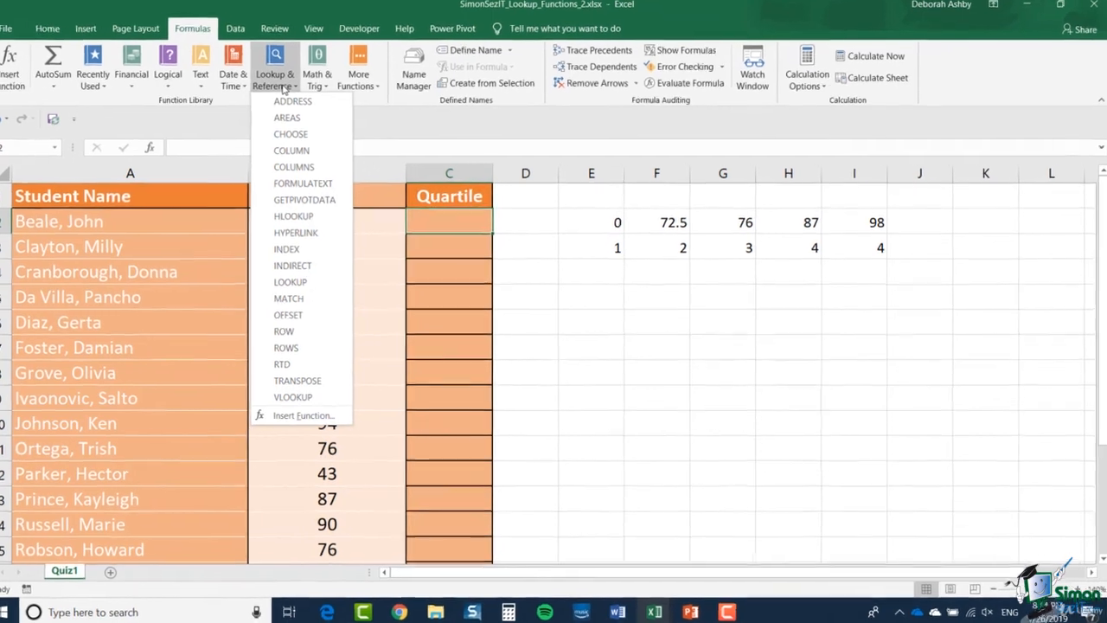
pyautogui.click(294, 216)
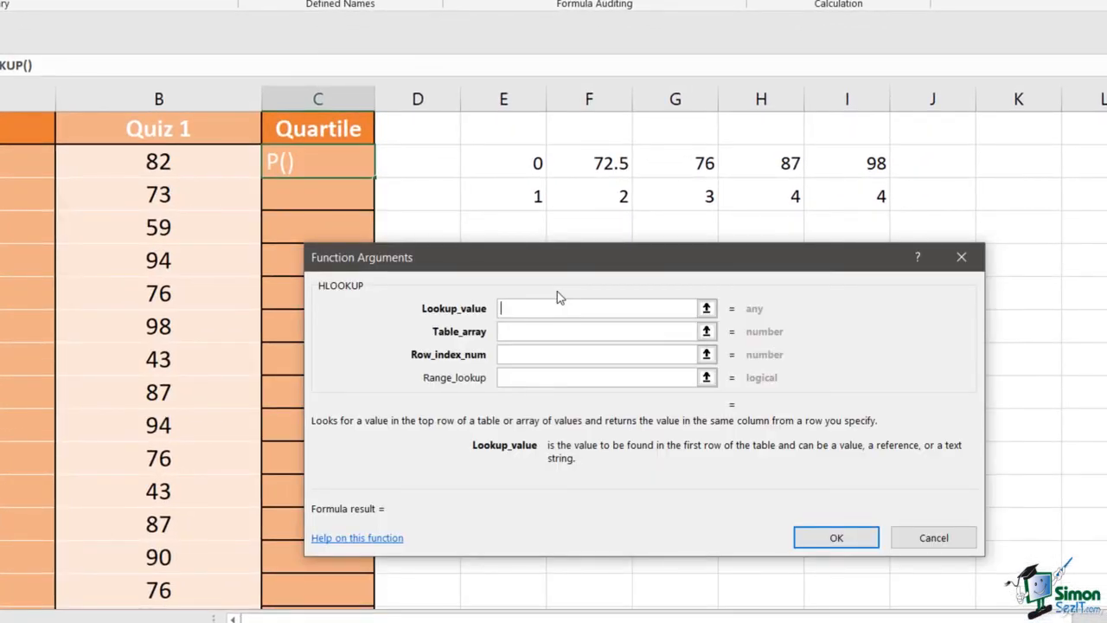
pyautogui.click(185, 166)
# - Set the HLOOKUP table array to the boundary table E2:I3 as the absolute reference $E$2:$I$3
pyautogui.click(630, 329)
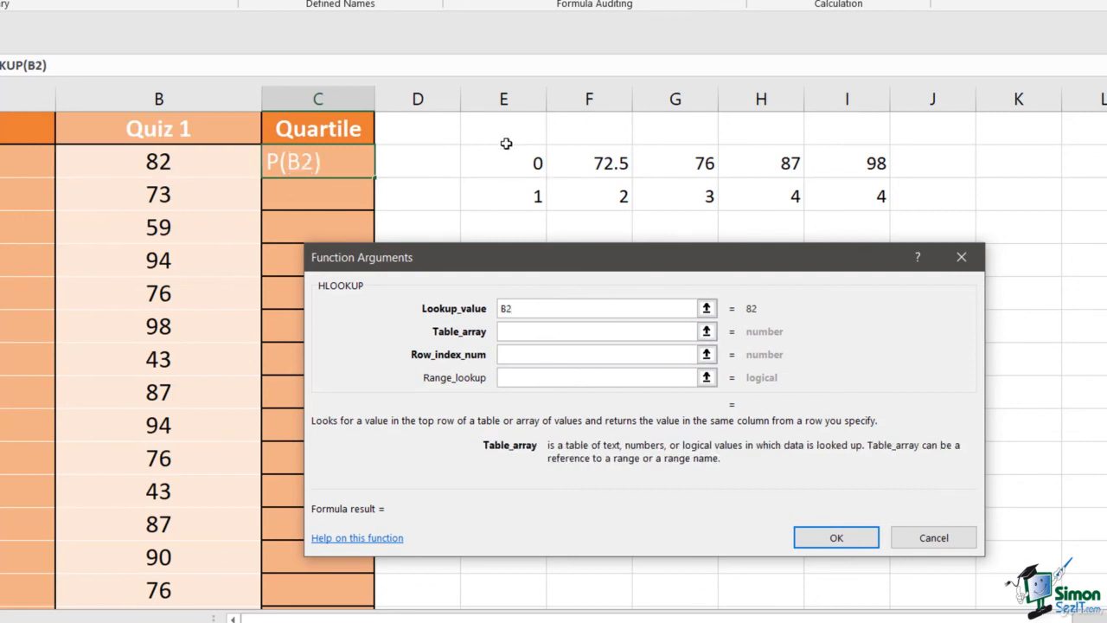
pyautogui.moveTo(506, 160); pyautogui.dragTo(845, 198)
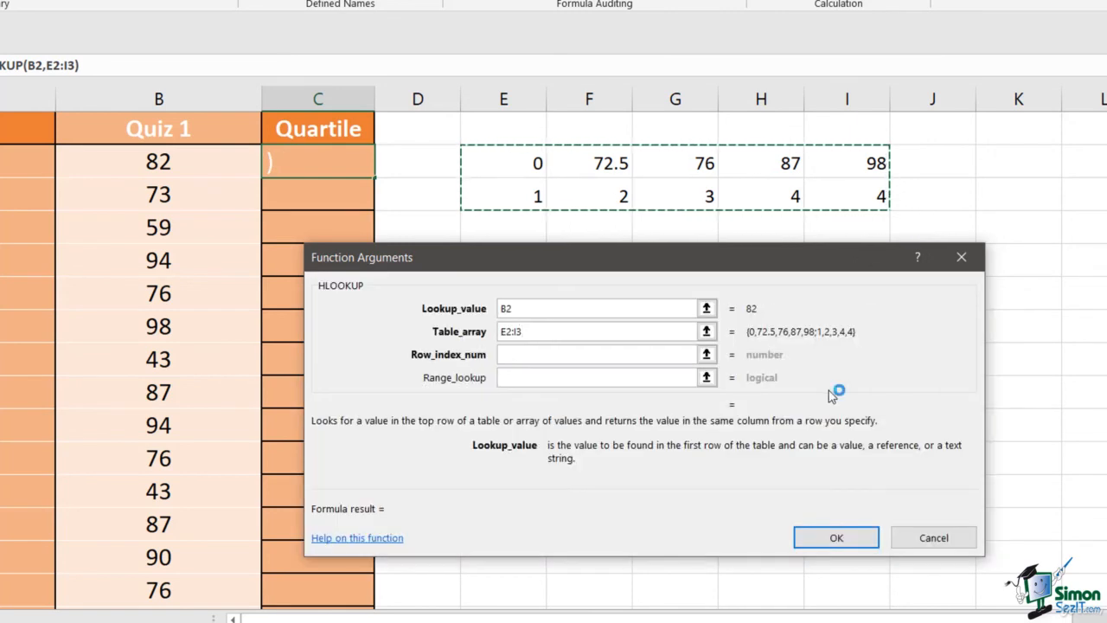
pyautogui.click(504, 331)
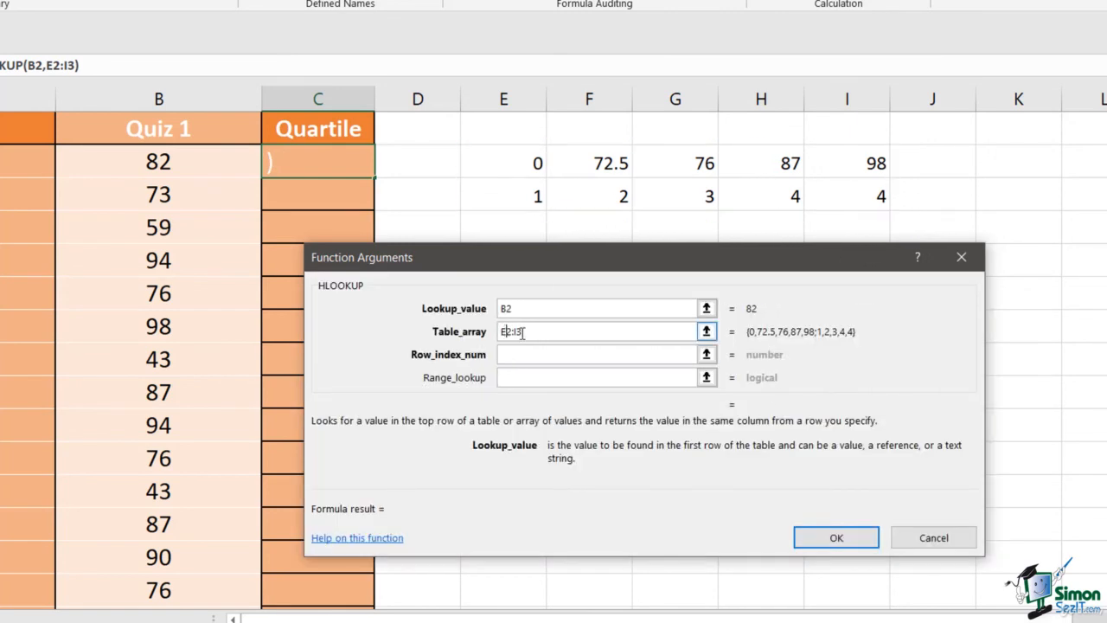
pyautogui.press('F4')
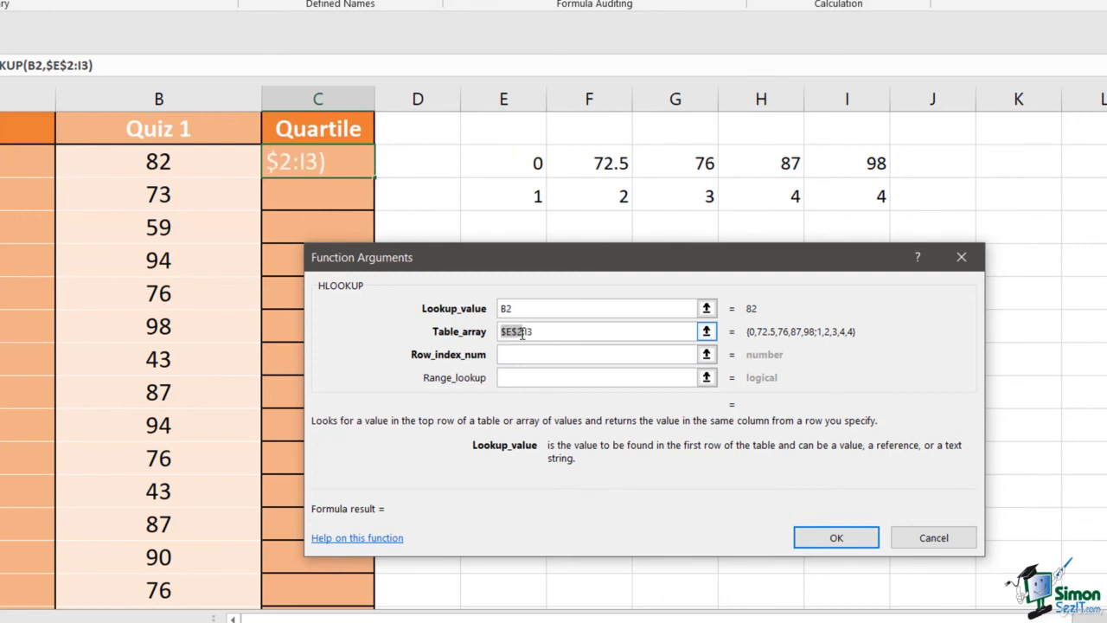
pyautogui.click(523, 333)
pyautogui.press('F4')
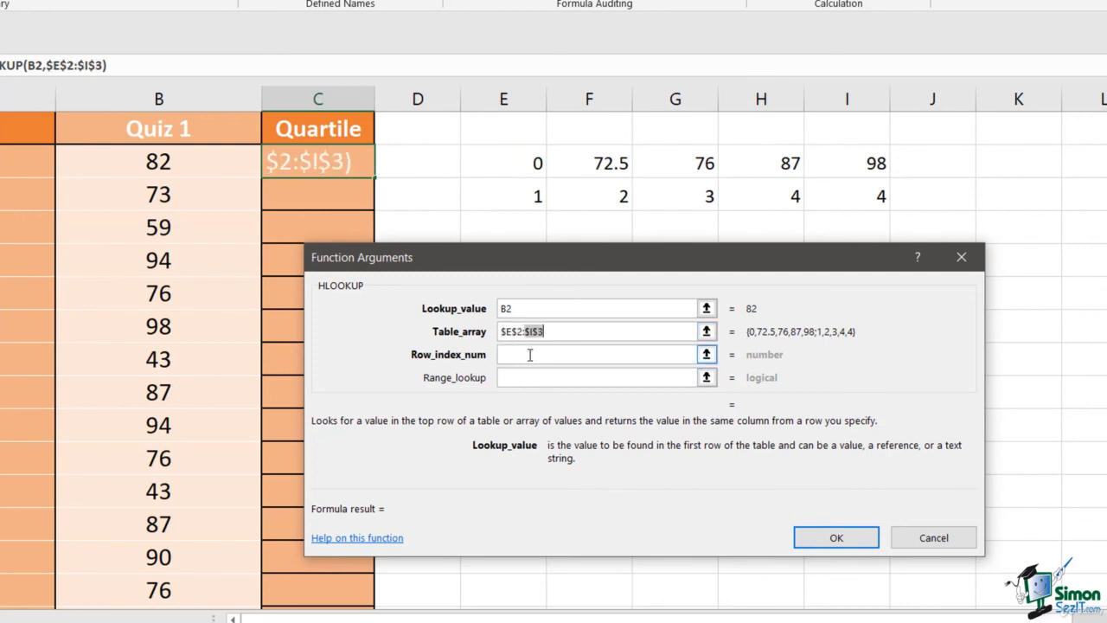
# - Complete the HLOOKUP in C2 with row index number 2 and range lookup TRUE
pyautogui.press('Tab')
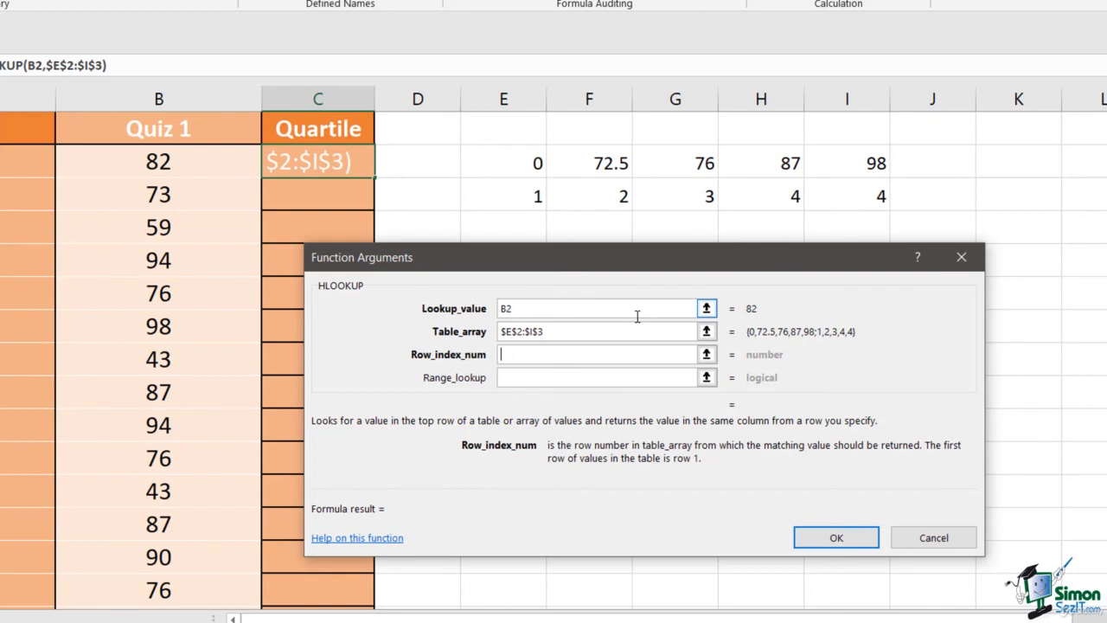
pyautogui.write('2')
pyautogui.click(556, 377)
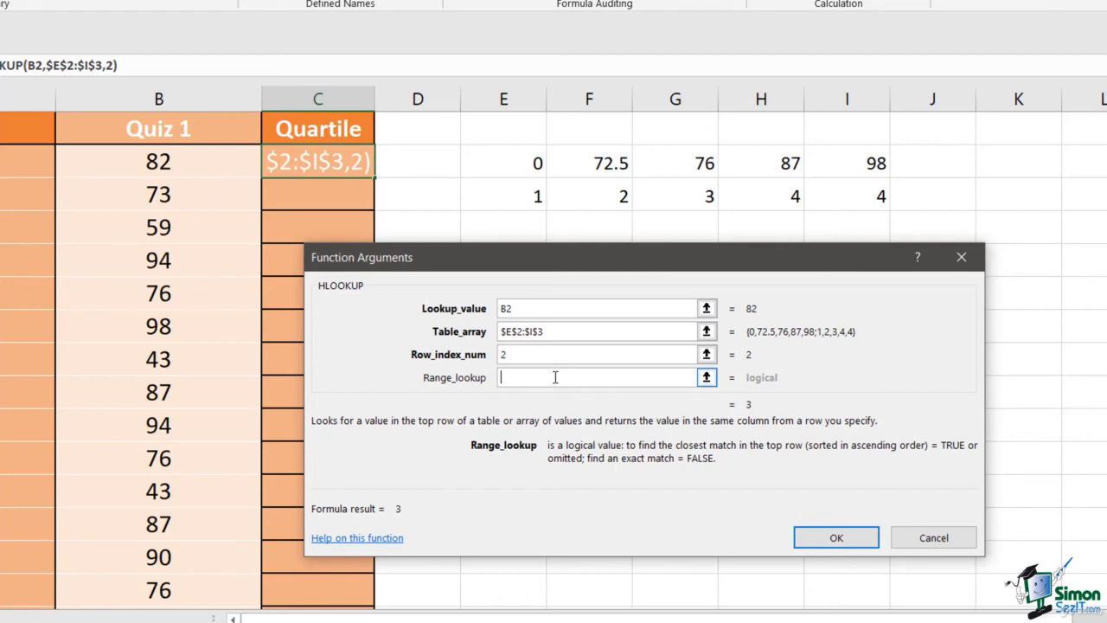
pyautogui.write('TRUE')
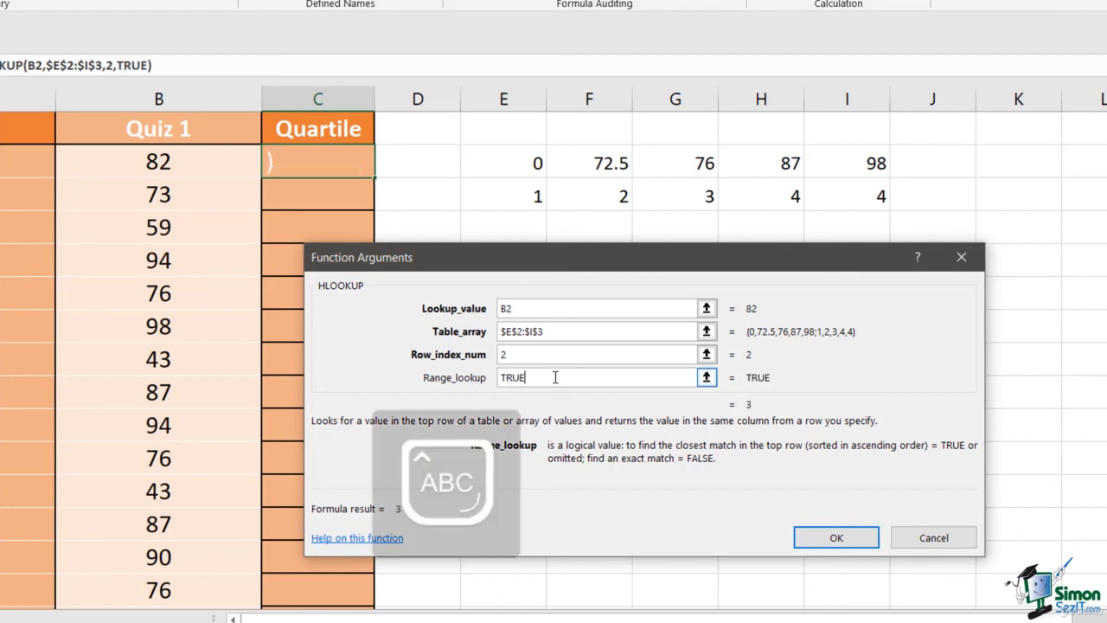
pyautogui.click(843, 542)
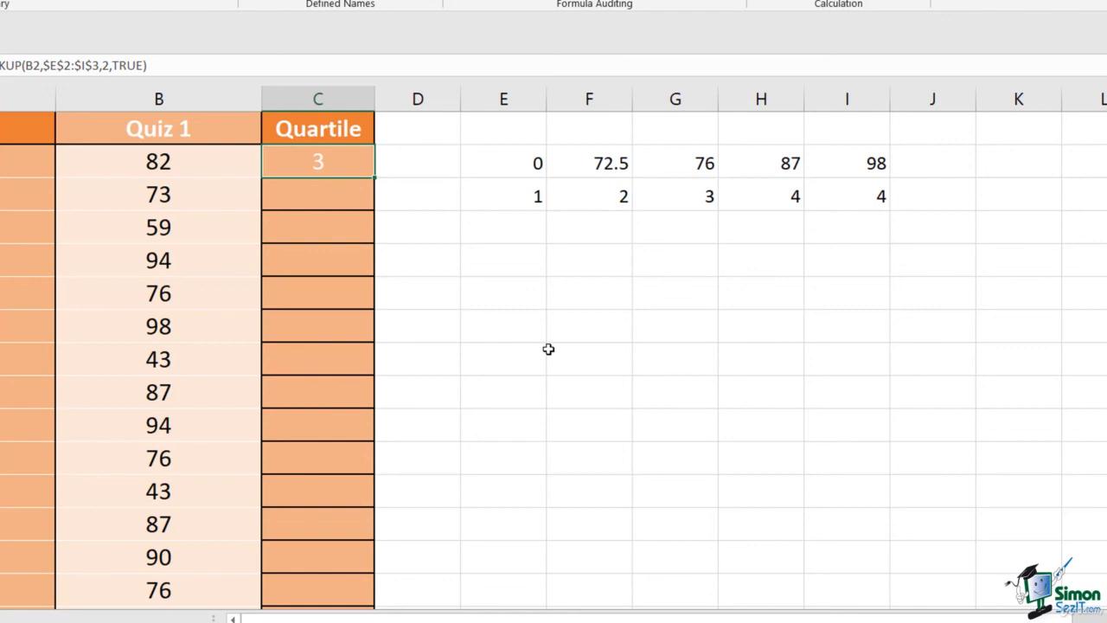
# - Fill the HLOOKUP formula from C2 down the Quartile column for all students
pyautogui.doubleClick(374, 175)
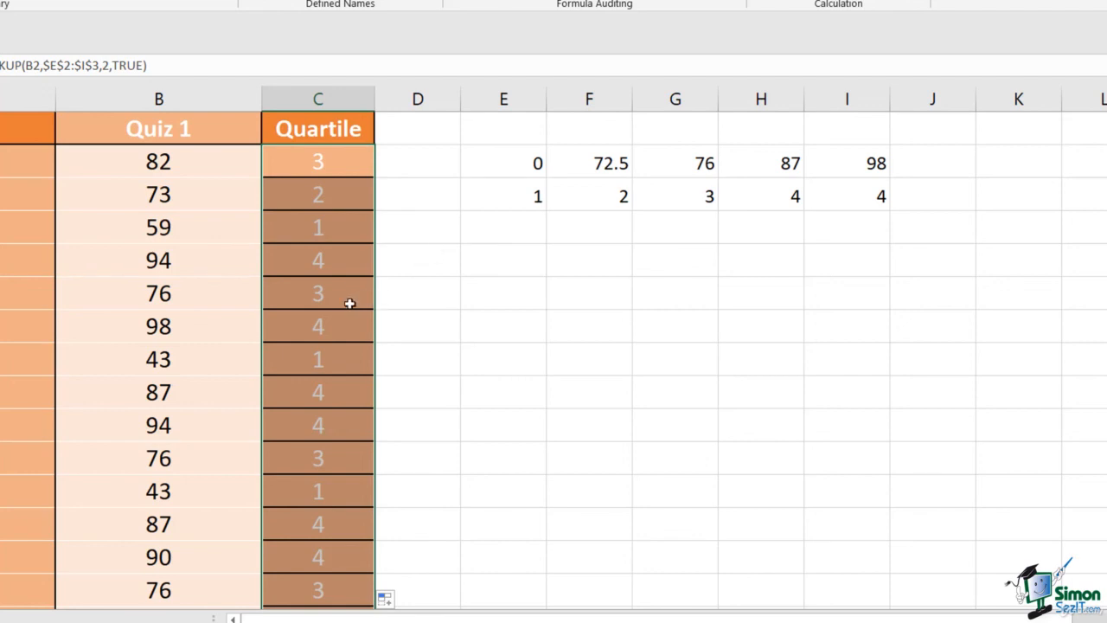
pyautogui.click(494, 347)
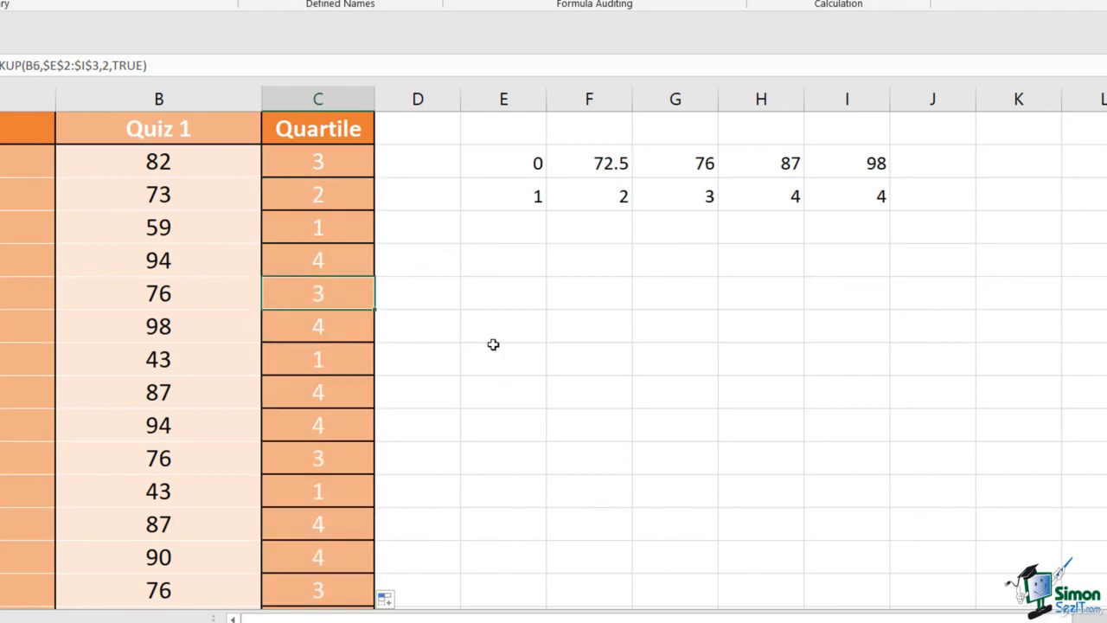